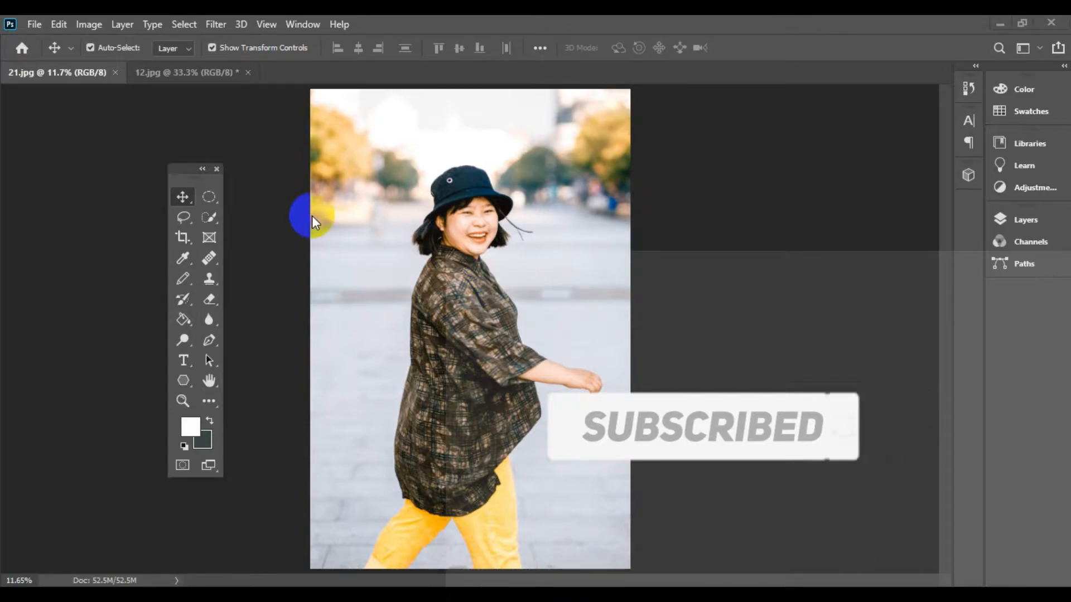
Activate the Magnetic Lasso tool for selecting the woman in 21.jpg
right_click(182, 216)
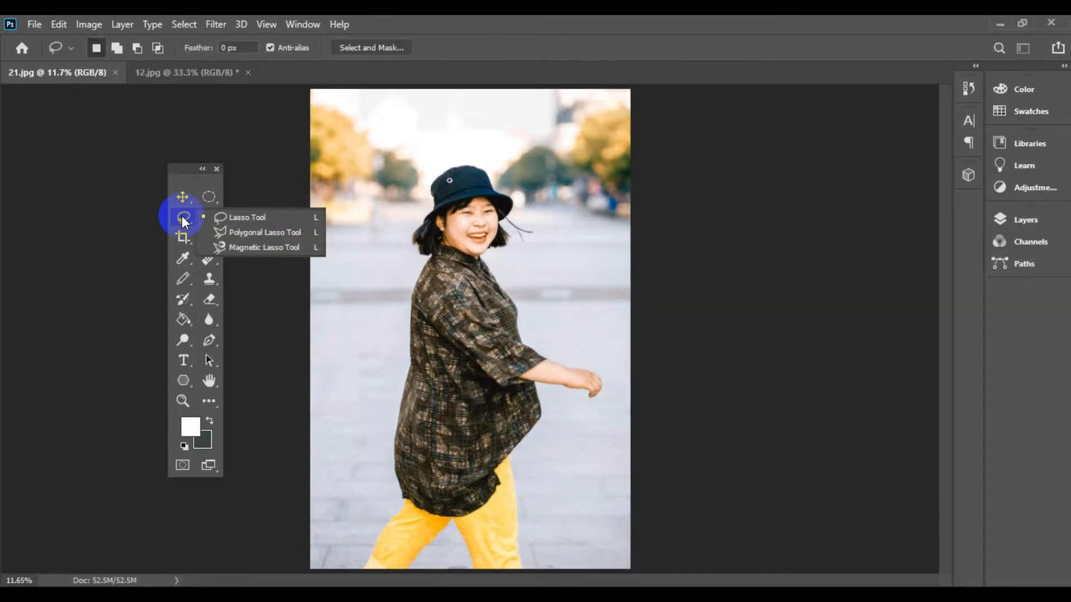
click(181, 214)
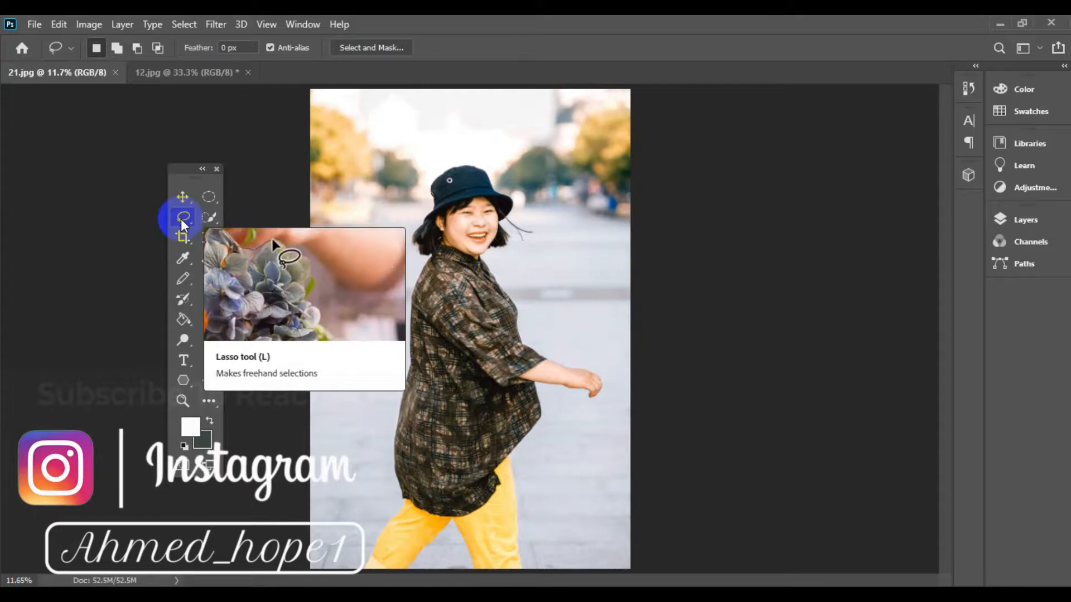
right_click(182, 217)
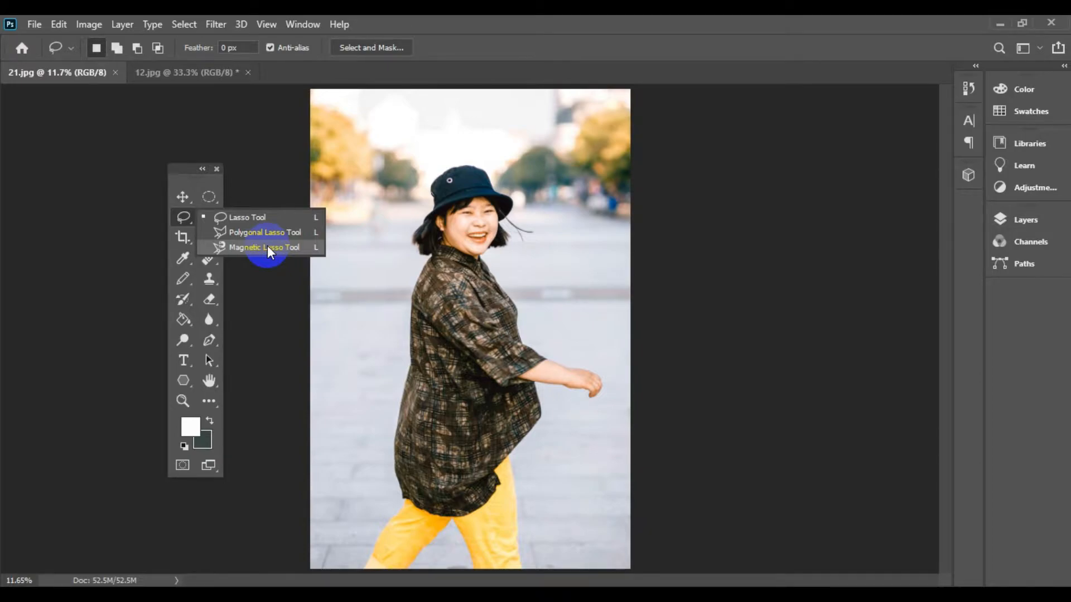
click(267, 247)
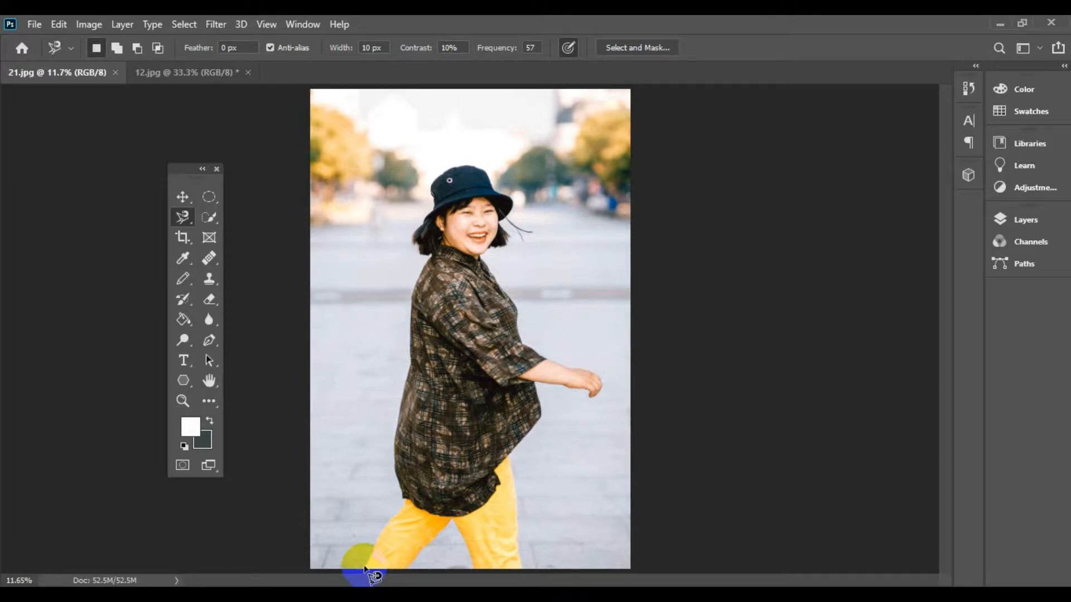
click(363, 568)
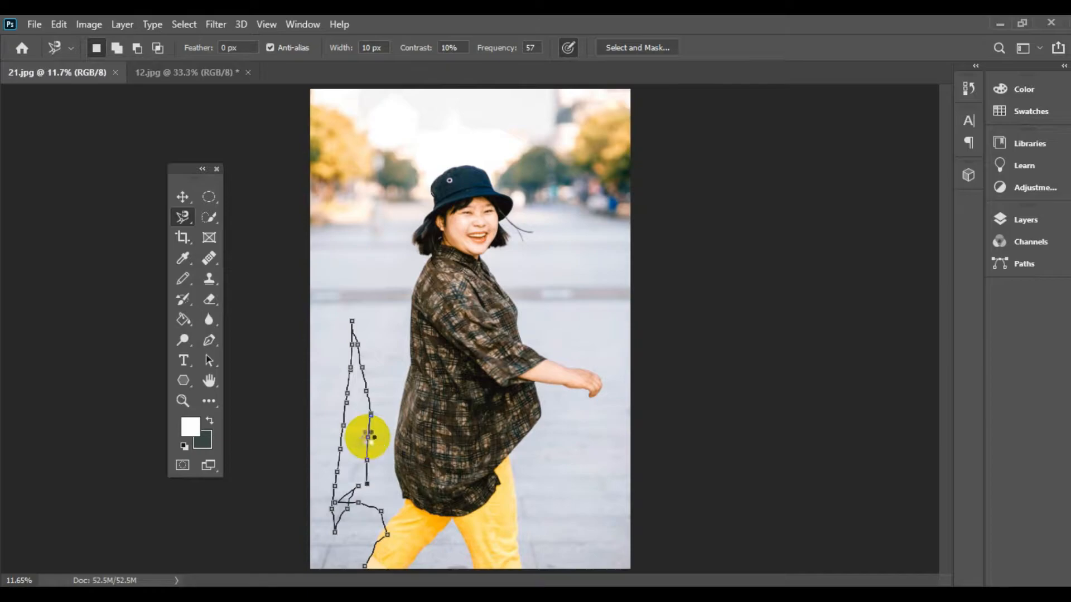
double_click(367, 438)
key(ctrl+d)
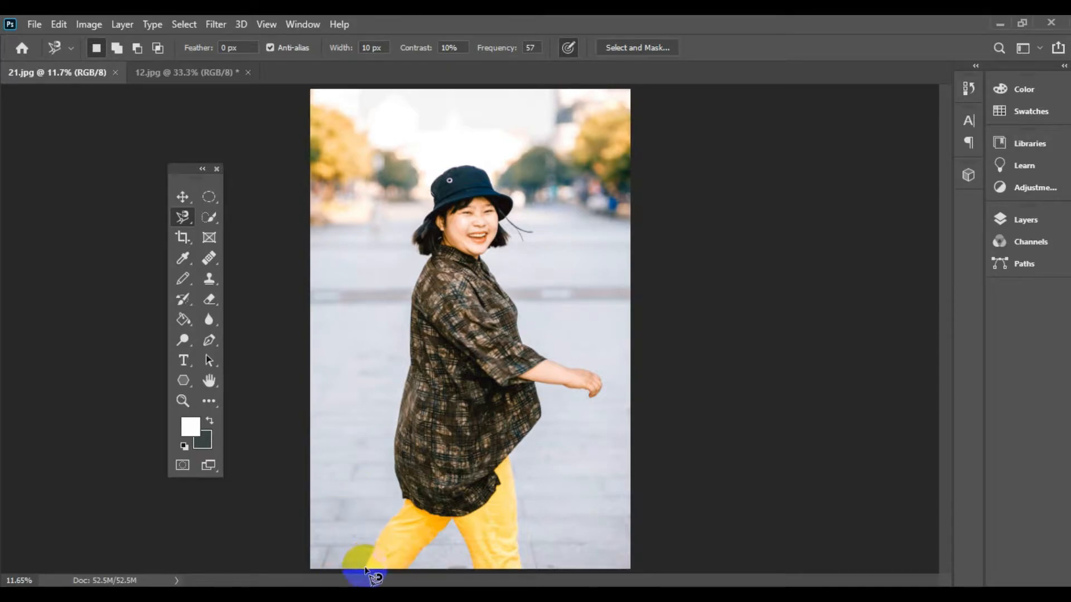
Start a magnetic outline at the rear trouser leg's bottom edge and trace up the woman's back to the collar, removing stray anchor points
click(365, 569)
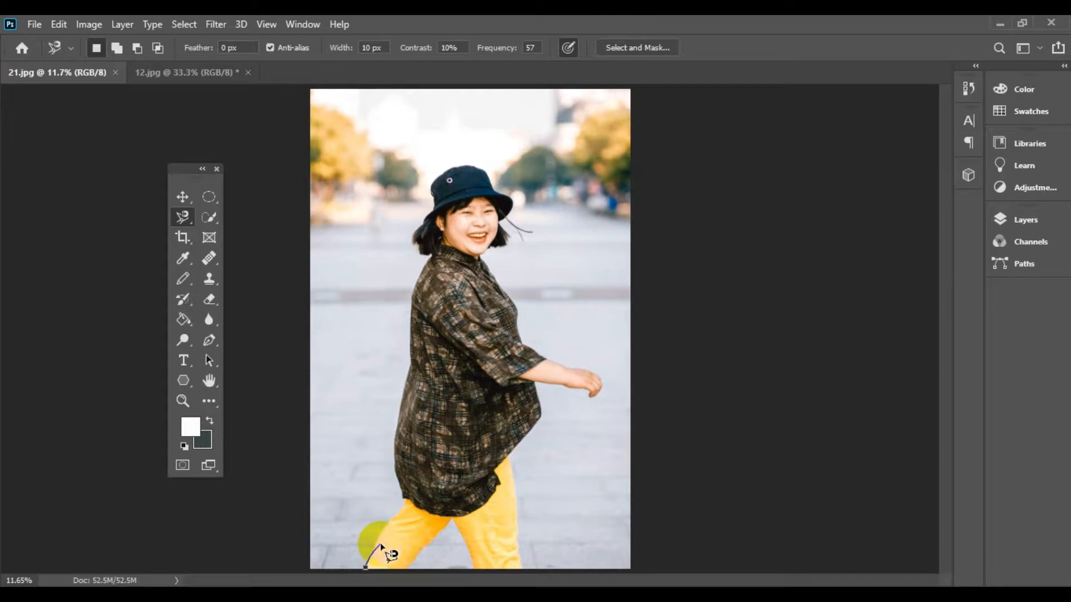
click(410, 507)
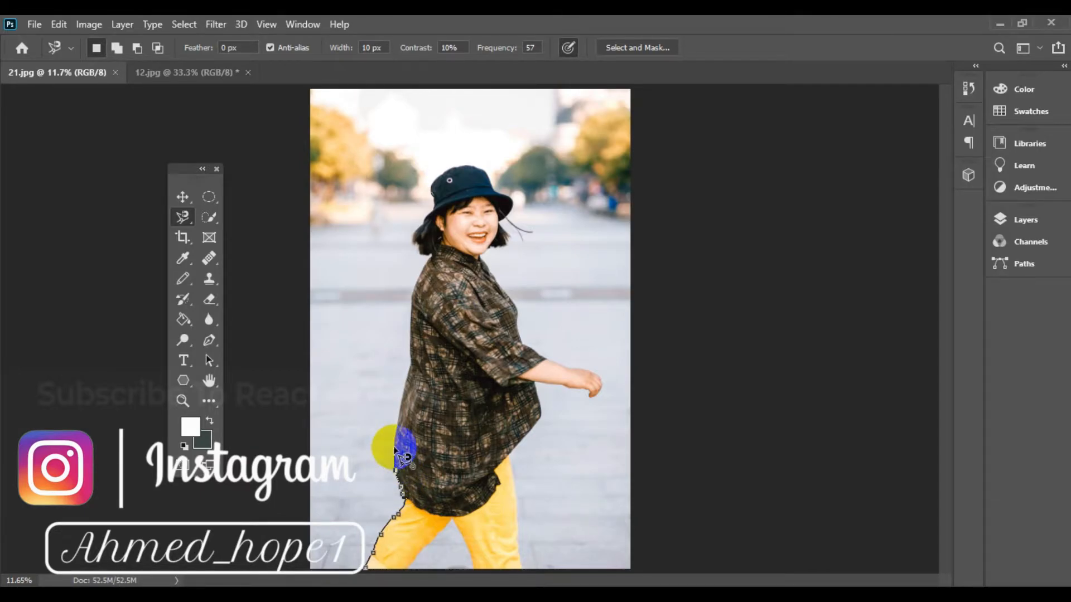
key(ctrl+plus)
key(ctrl+plus)
key(ctrl+plus)
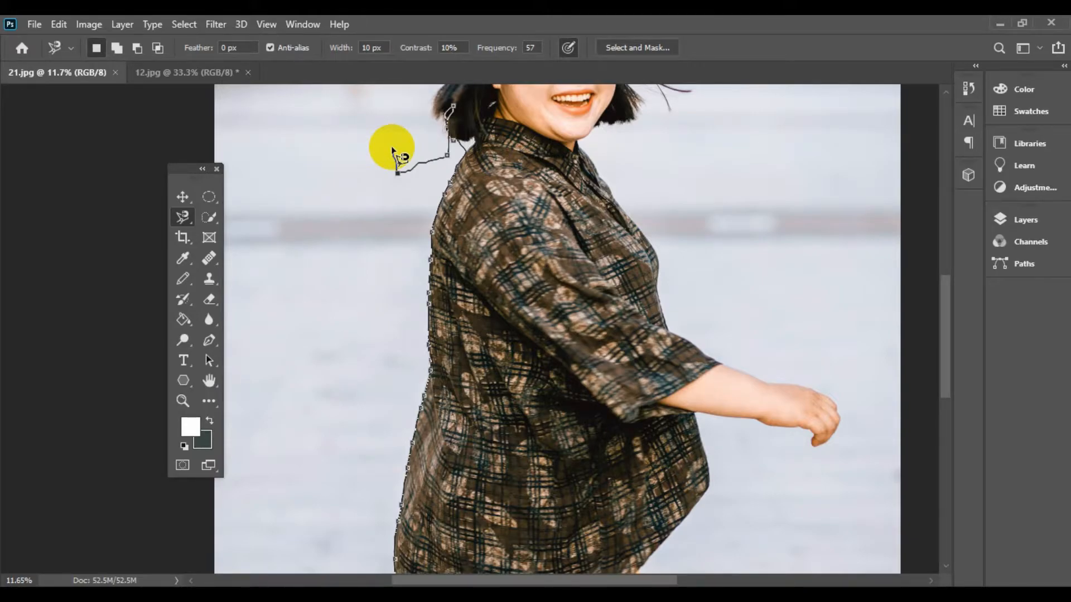
key(BackSpace)
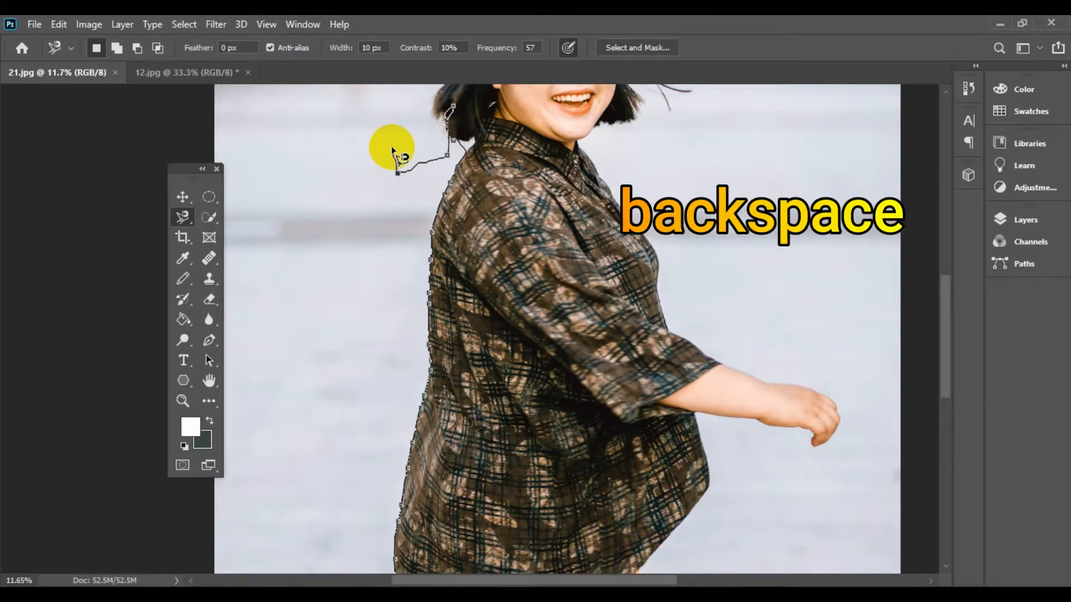
key(BackSpace)
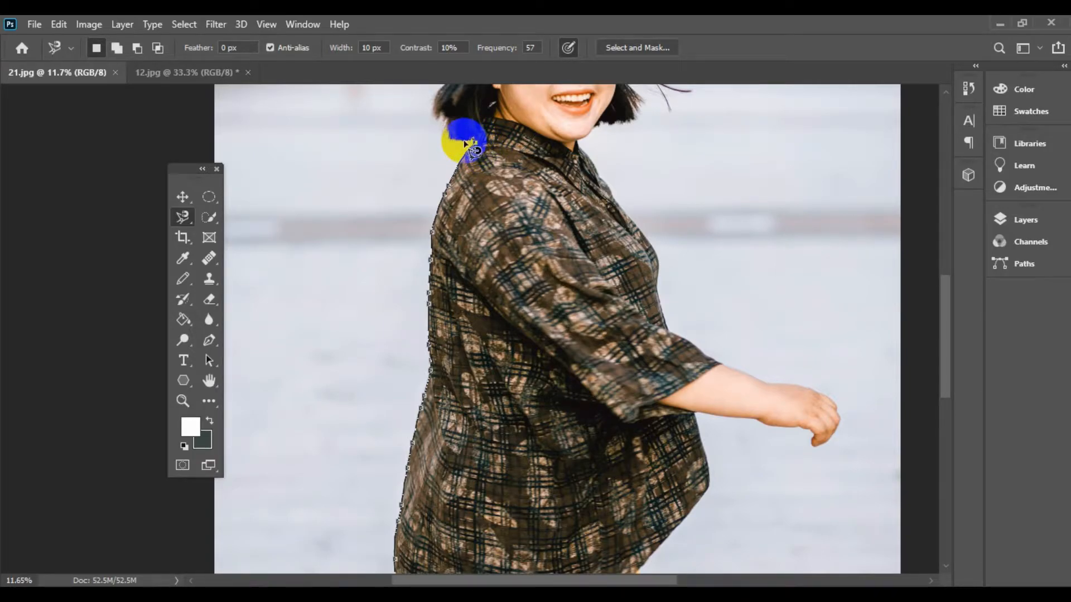
Continue the outline around the hair, hat, face and outstretched arm to the shirt's front hem, removing stray anchor points
scroll(431, 93, up, 2)
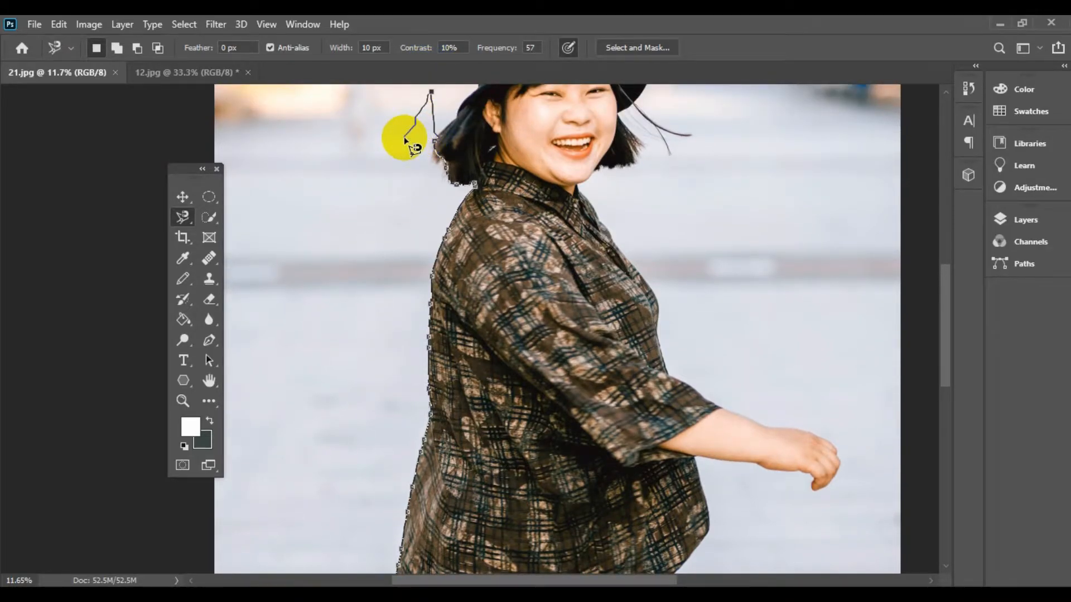
key(BackSpace)
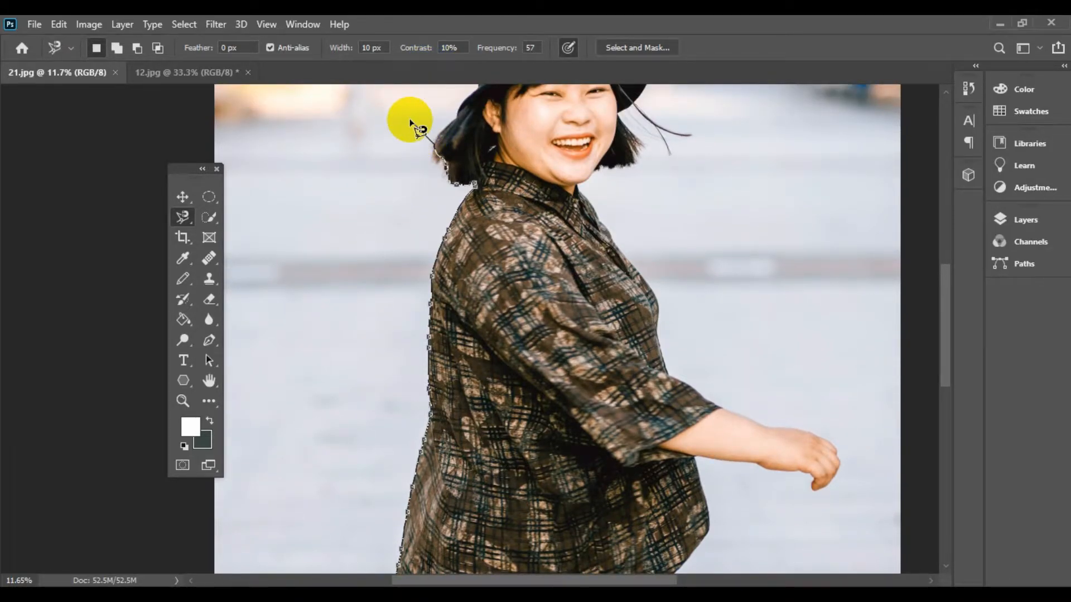
click(448, 128)
mouse_move(453, 124)
mouse_down()
mouse_move(454, 109)
mouse_move(485, 78)
mouse_move(477, 101)
mouse_move(489, 78)
mouse_up()
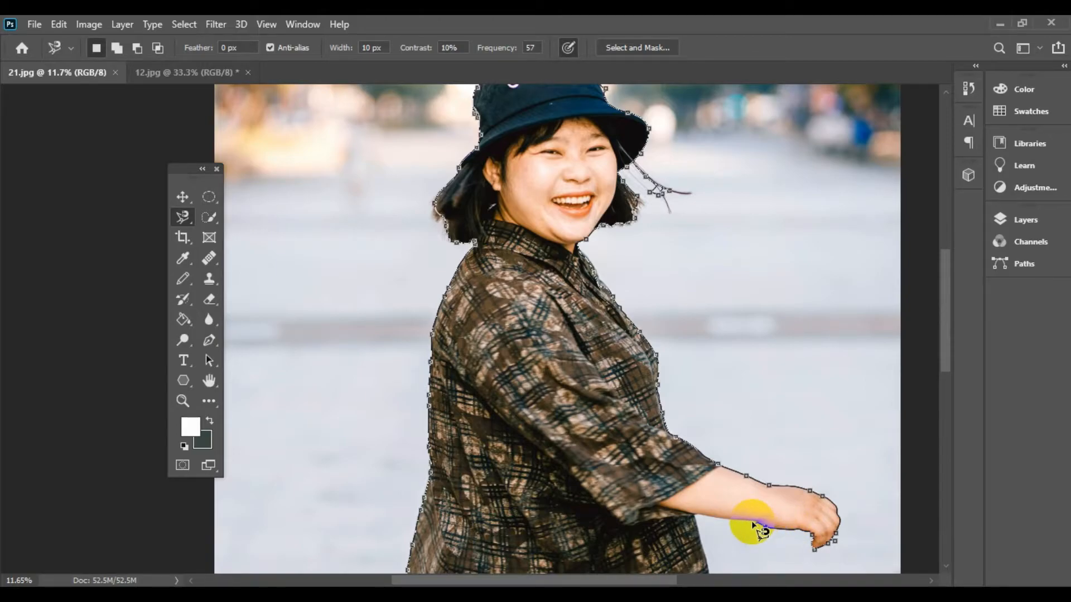
mouse_move(694, 513)
mouse_down()
mouse_move(711, 587)
mouse_move(691, 538)
mouse_move(690, 553)
mouse_move(712, 566)
mouse_move(645, 582)
mouse_up()
key(Delete)
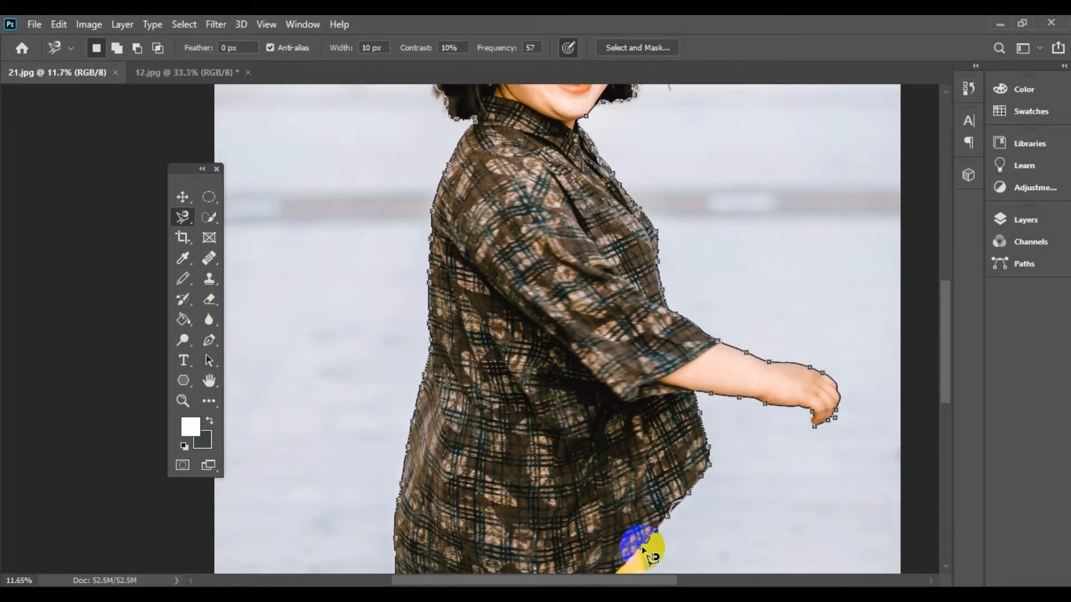
Trace the outer edge of the front trouser leg from the shirt hem downwards, deleting the misplaced anchor points
click(638, 550)
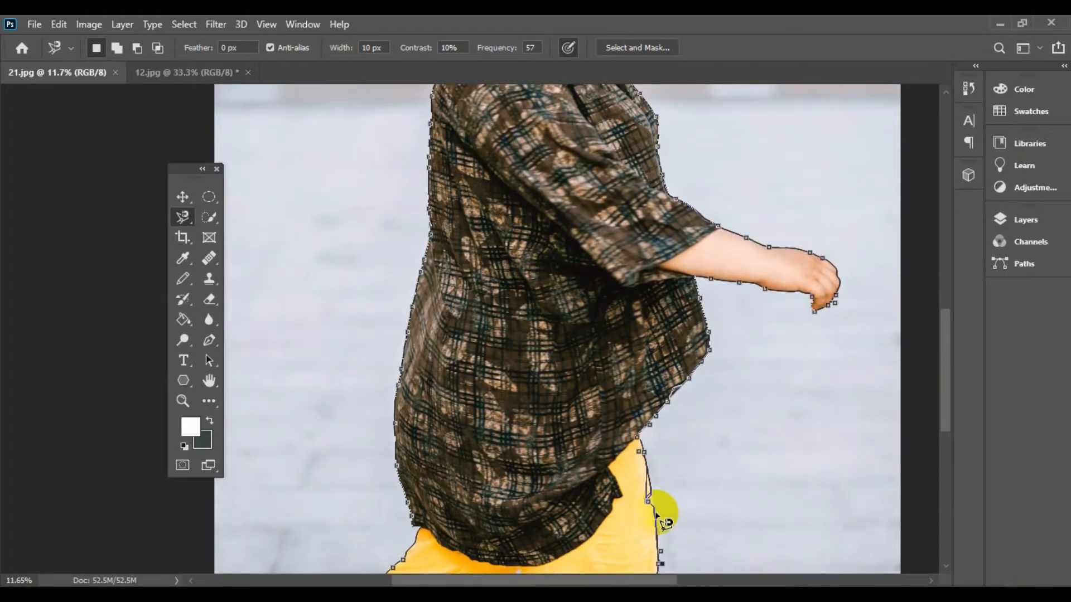
key(BackSpace)
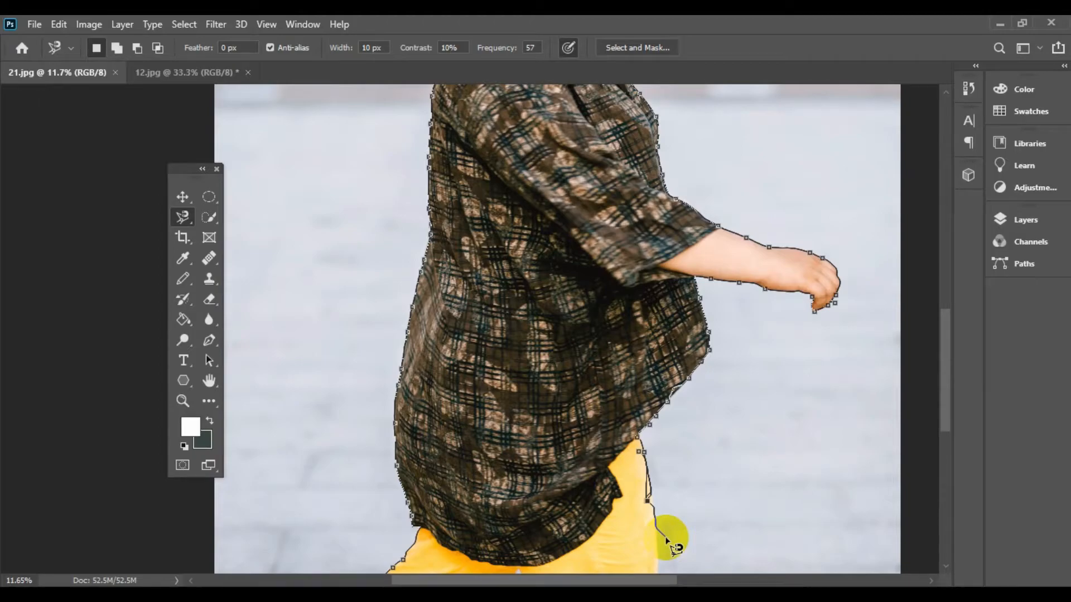
key(BackSpace)
click(654, 512)
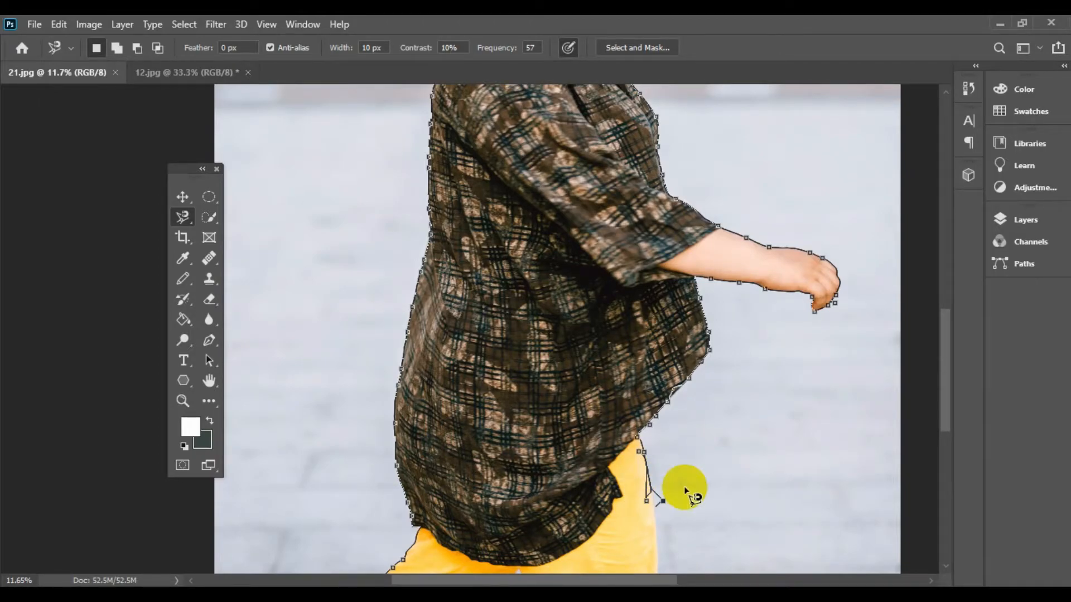
key(BackSpace)
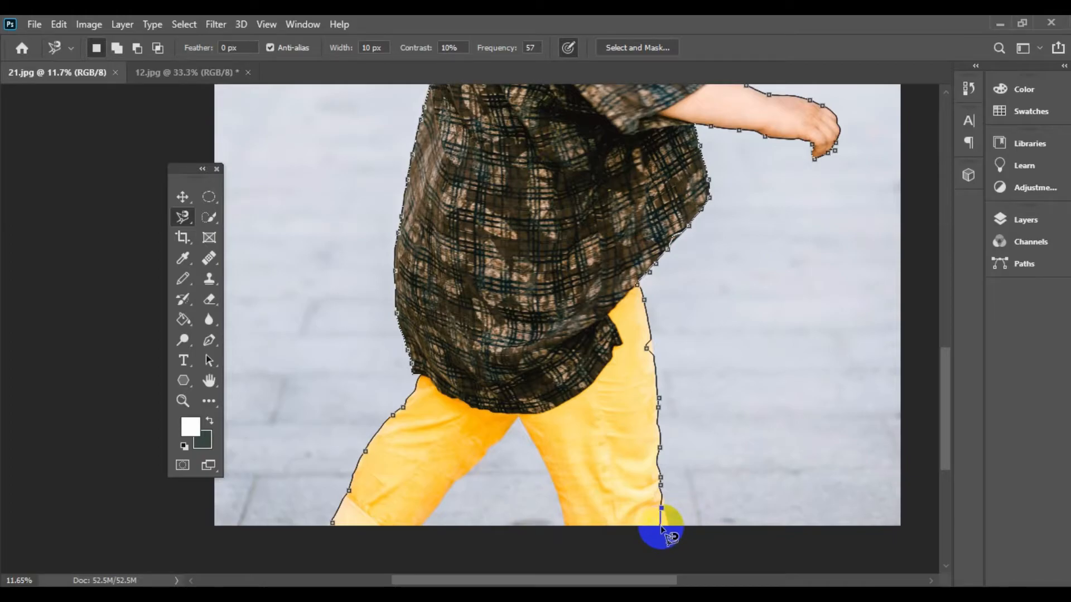
Trace along the photo's bottom edge and the inner sides of both trouser legs, closing the outline at its starting point
click(668, 526)
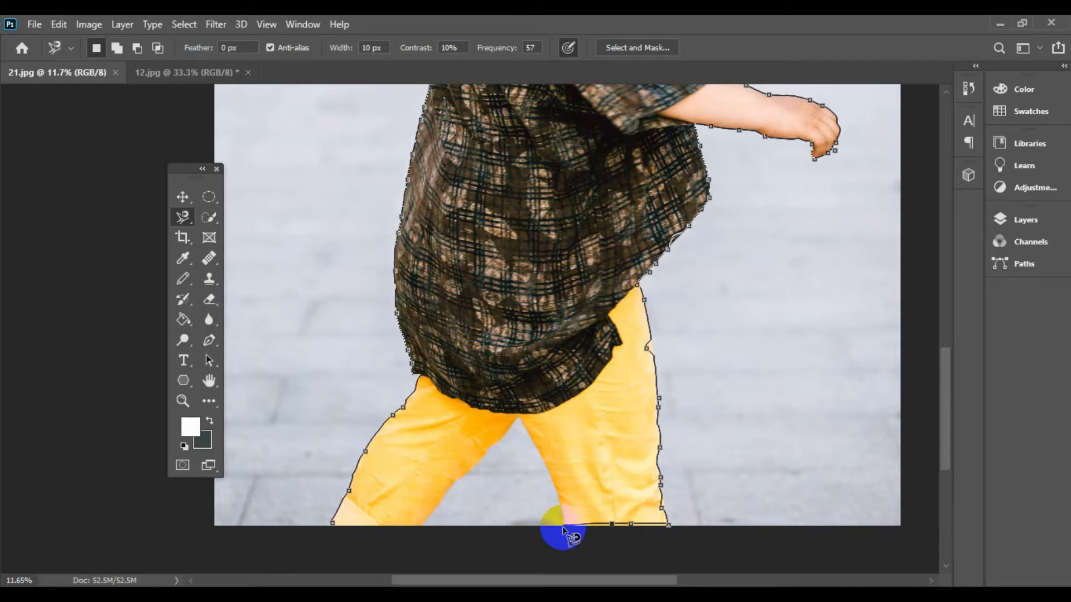
click(563, 527)
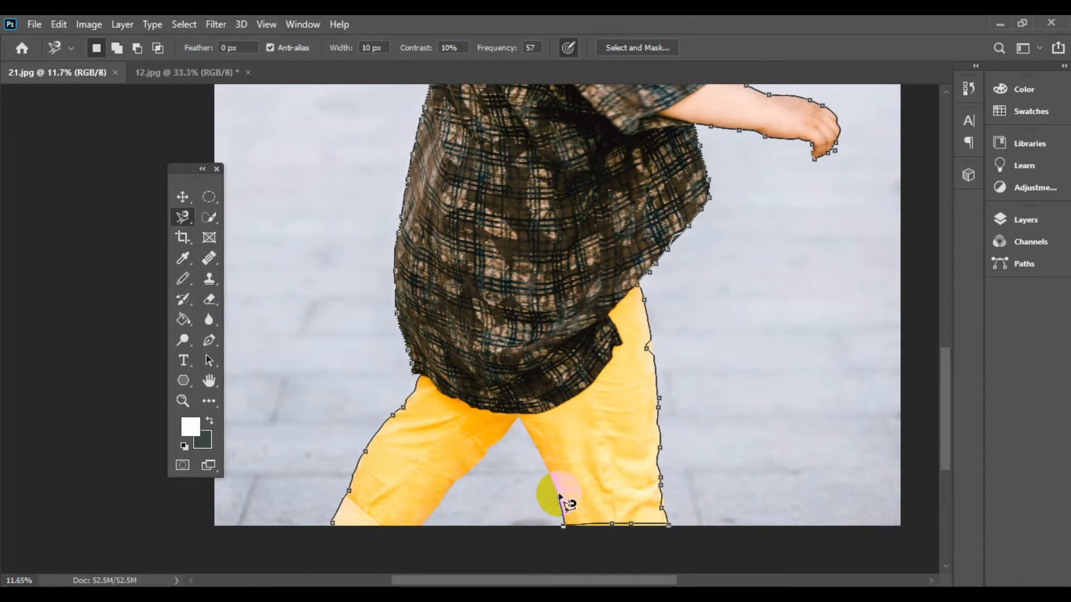
click(519, 419)
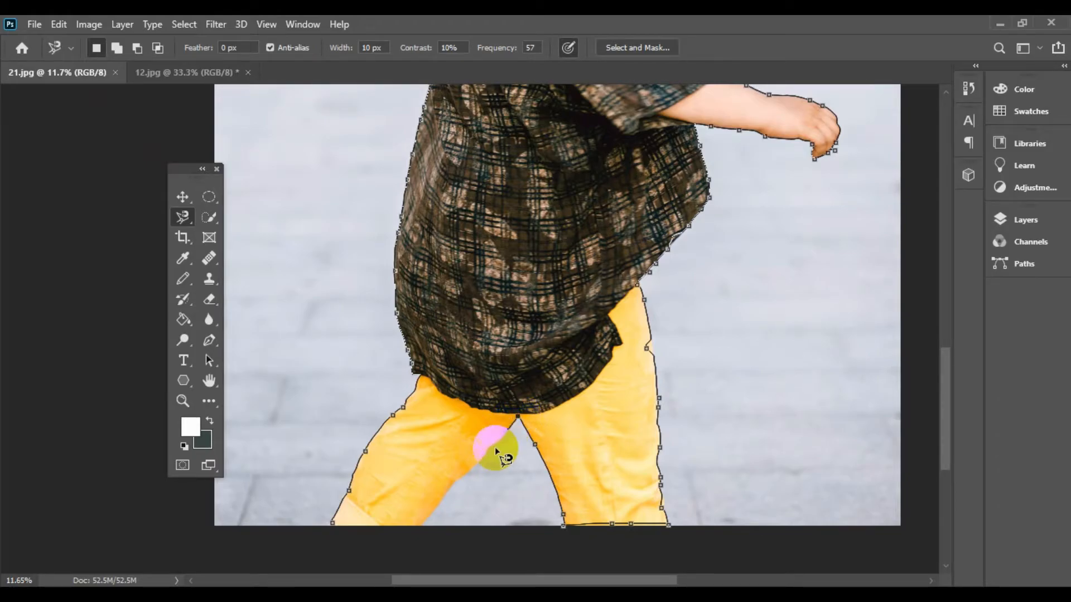
click(429, 517)
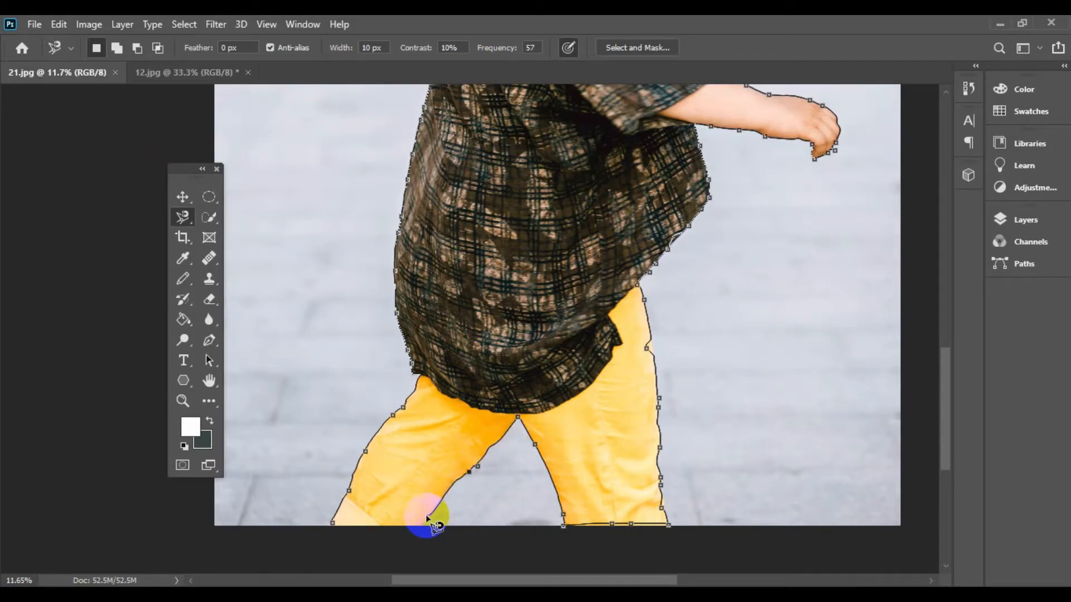
click(412, 527)
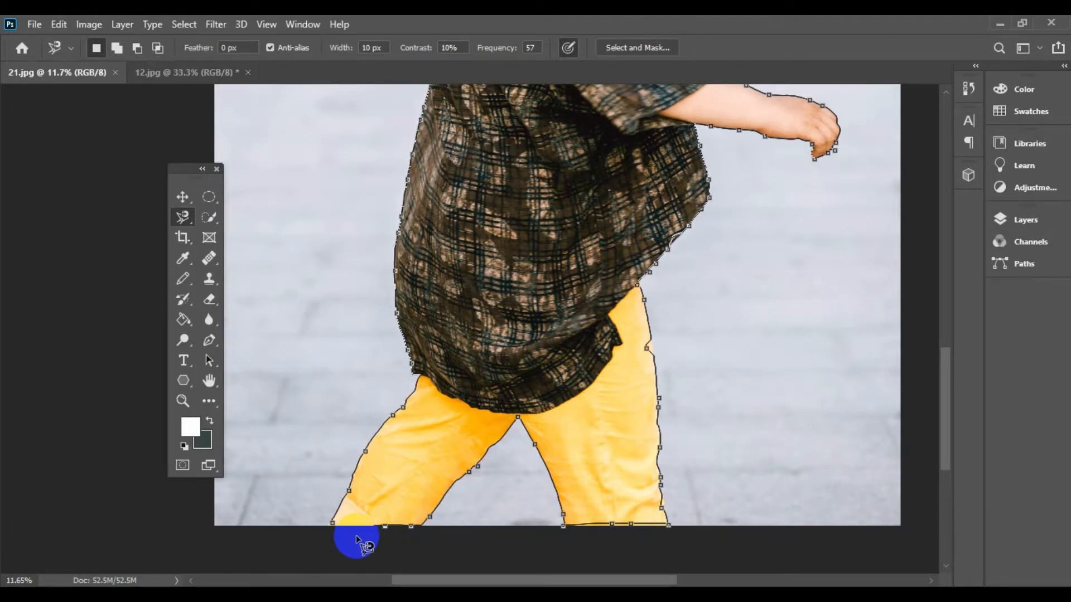
click(330, 529)
click(332, 526)
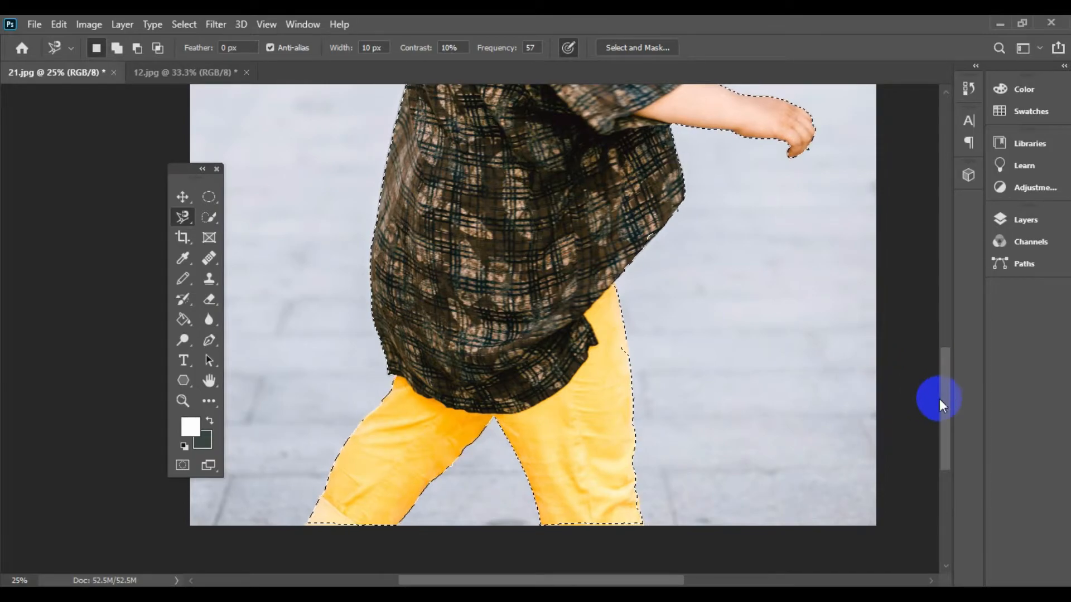
Copy the selected woman from 21.jpg
drag(942, 410, 941, 298)
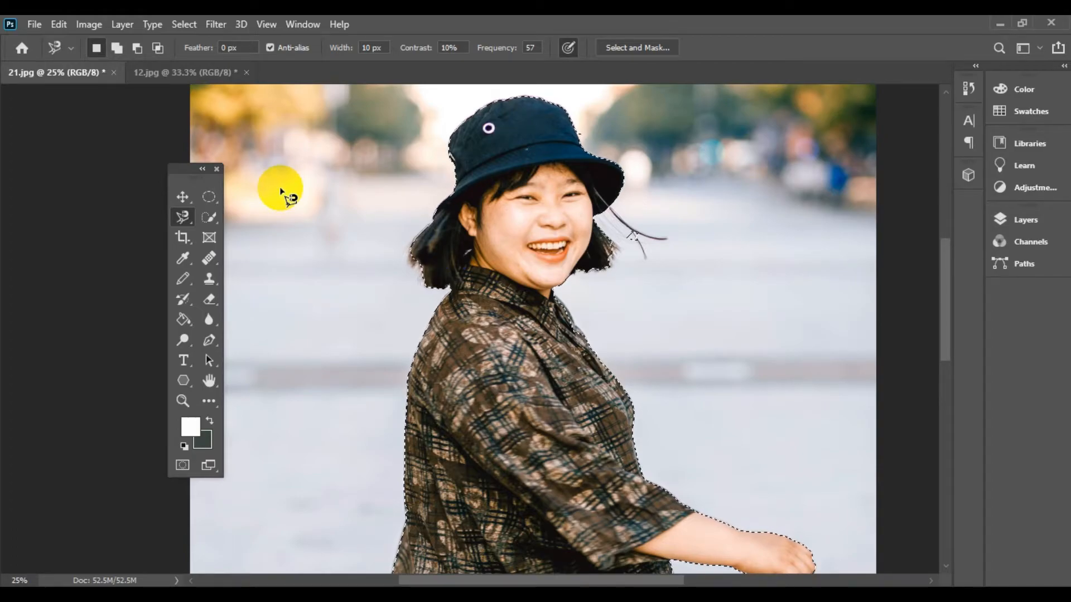
click(57, 25)
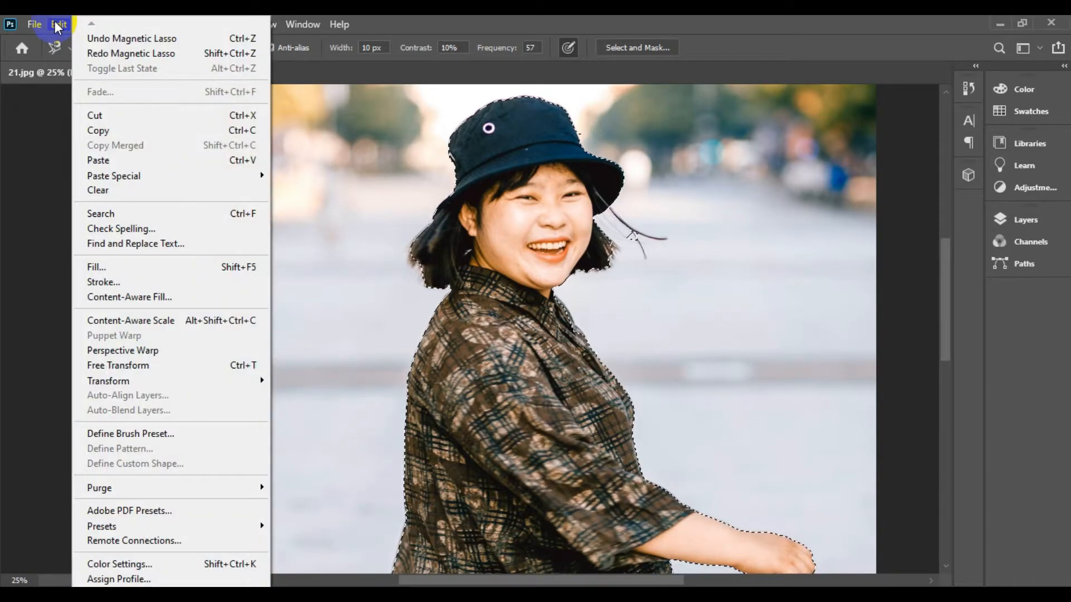
click(98, 132)
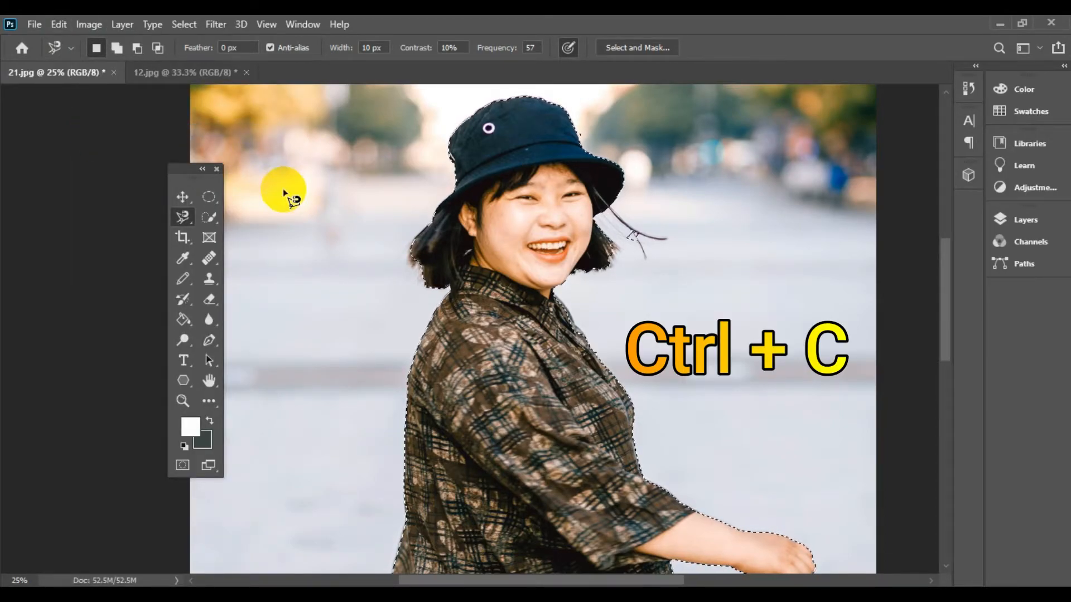
Switch to the forest image 12.jpg and paste the copied woman into it
click(183, 197)
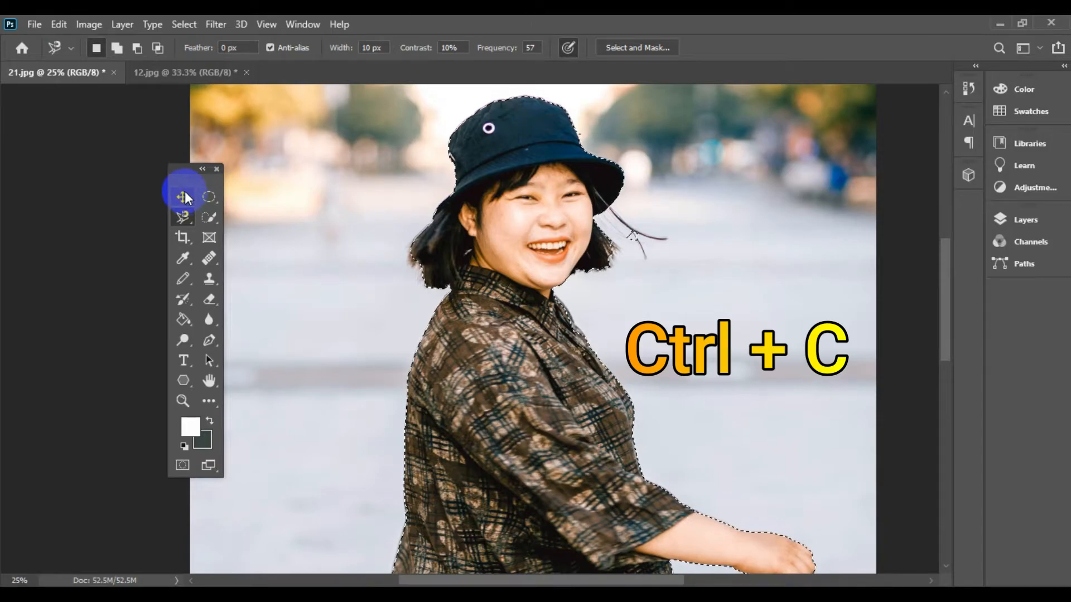
click(158, 76)
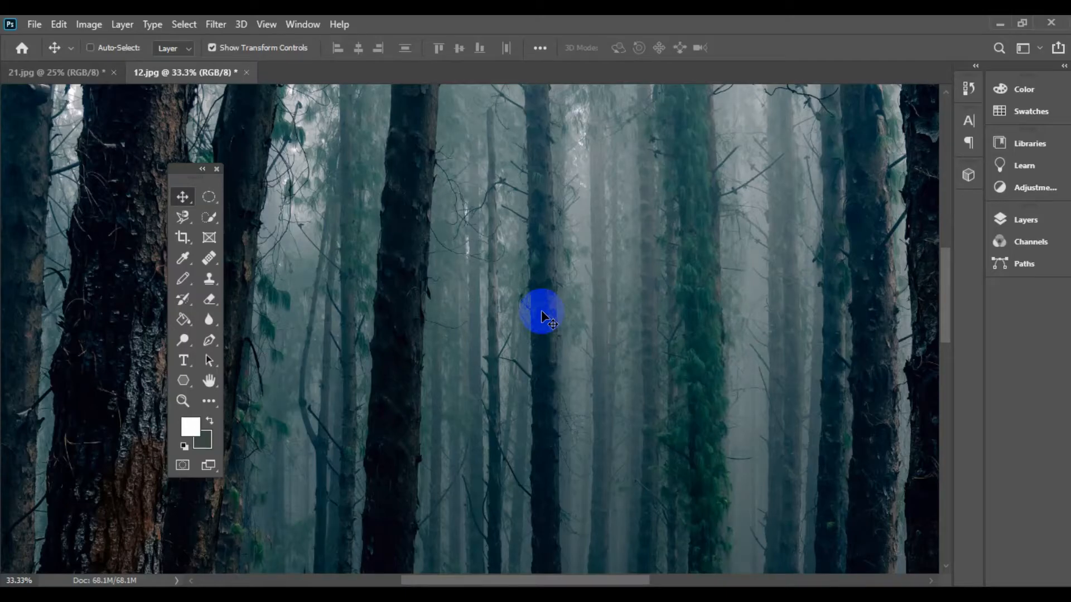
key(ctrl+minus)
key(ctrl+minus)
key(ctrl+minus)
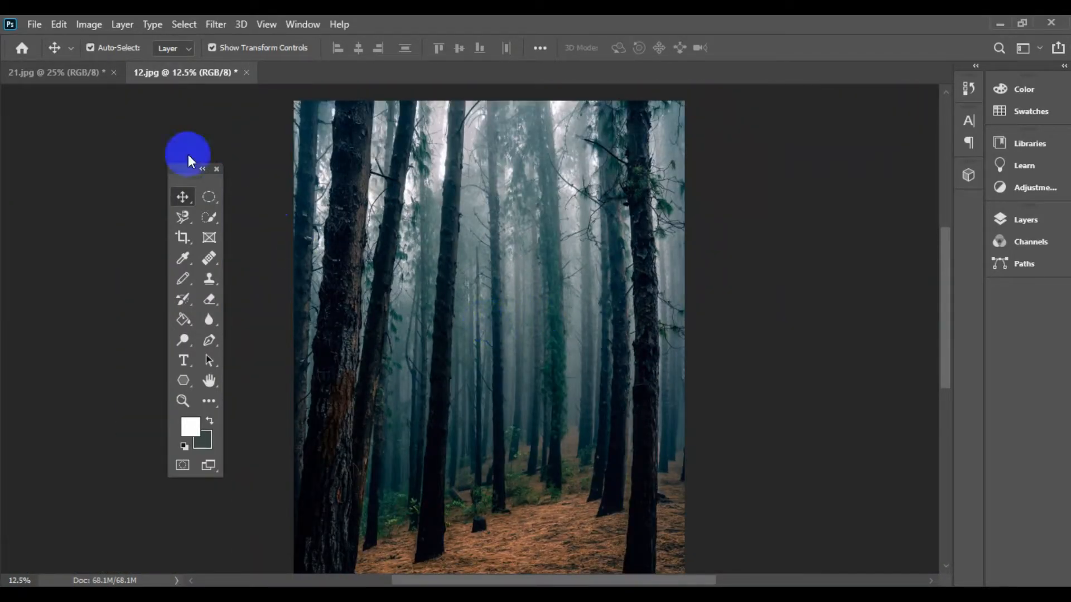
click(60, 33)
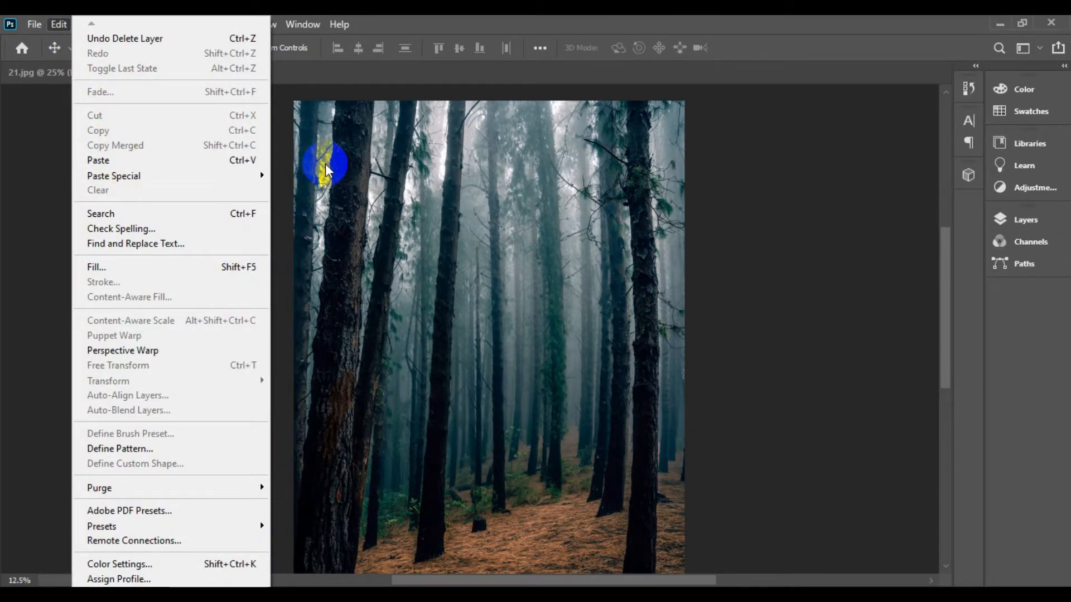
click(246, 160)
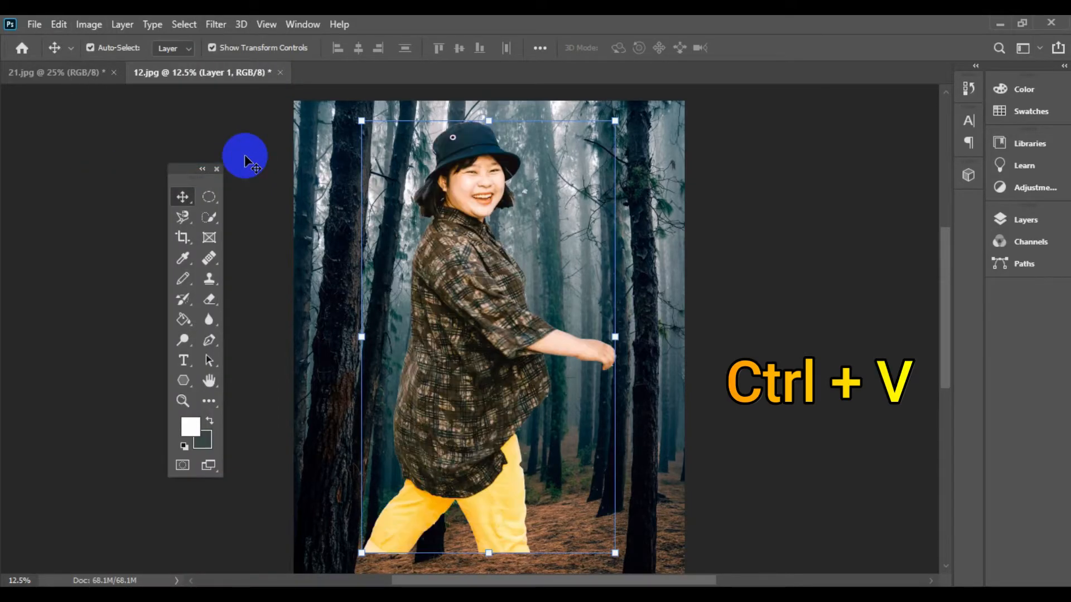
Move the pasted woman down and slightly to the right until her trouser legs meet the forest image's bottom edge
drag(512, 315, 530, 335)
drag(943, 343, 943, 370)
drag(578, 395, 576, 489)
click(502, 363)
drag(502, 363, 502, 468)
click(949, 272)
drag(949, 272, 943, 314)
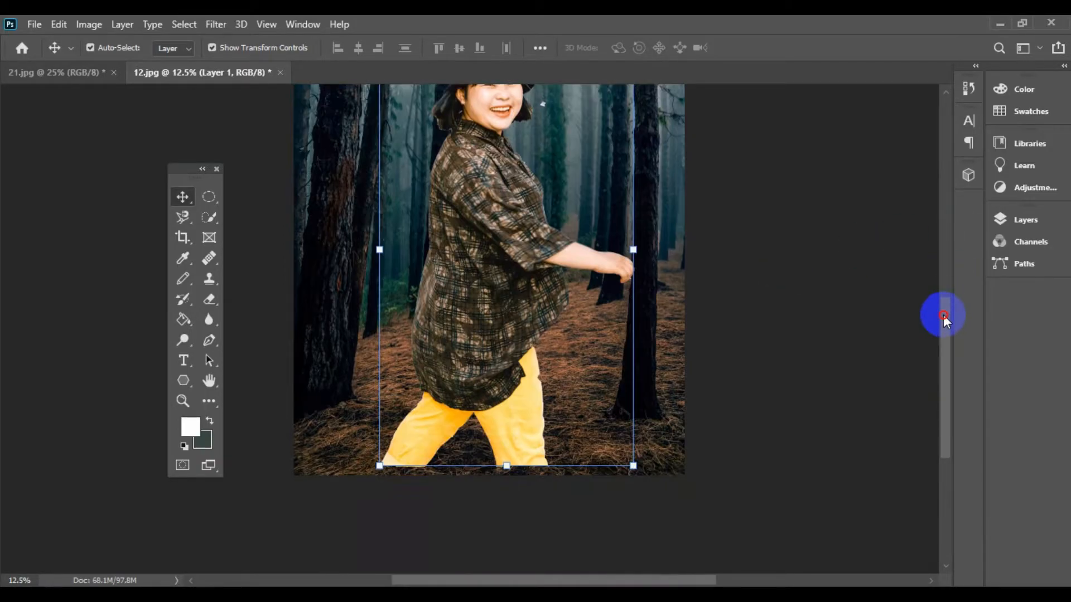
drag(518, 204, 520, 222)
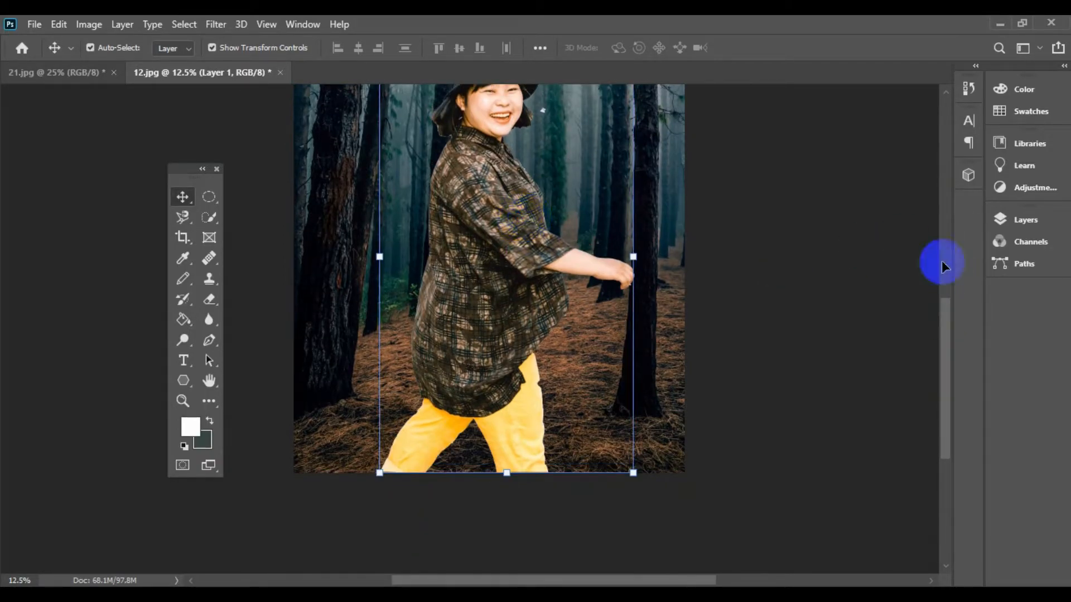
Examine the pasted woman's cut-out edges around the hat and hair for leftover bits of the original background
drag(945, 323, 950, 292)
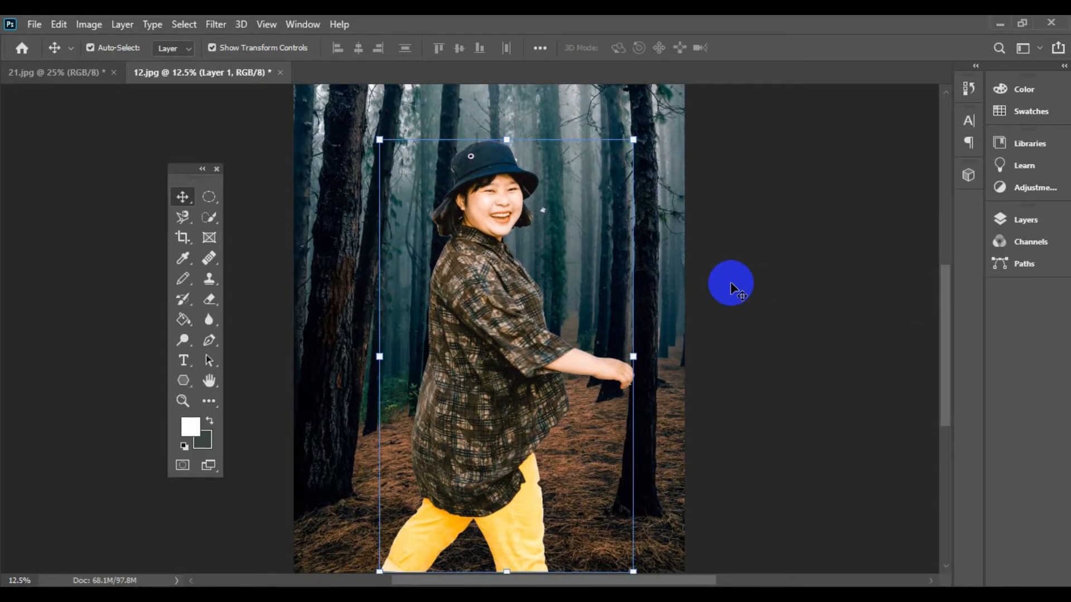
click(730, 282)
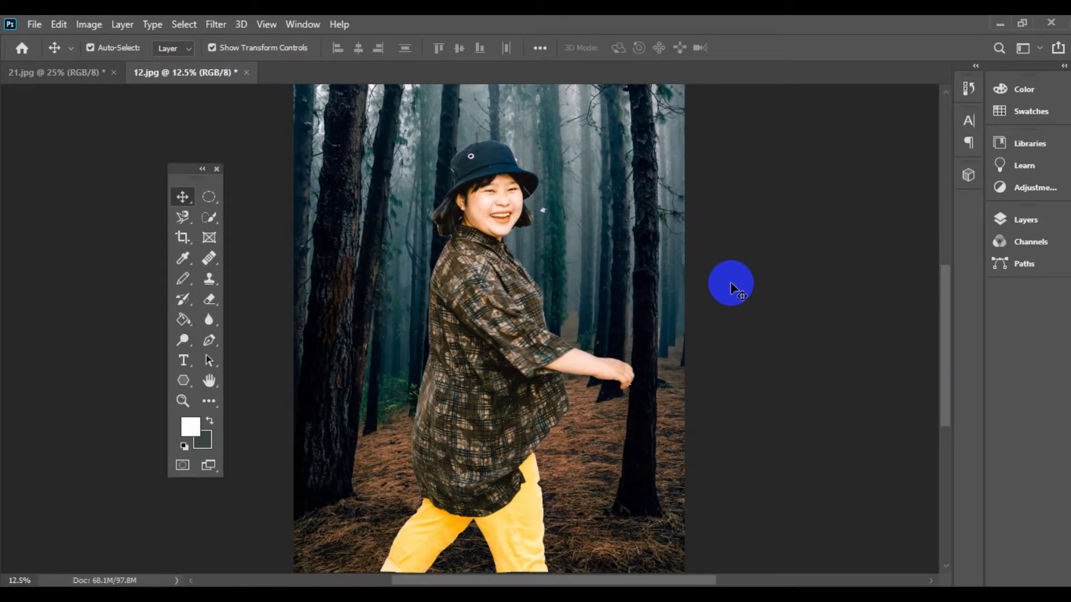
key(ctrl+plus)
key(ctrl+plus)
key(ctrl+plus)
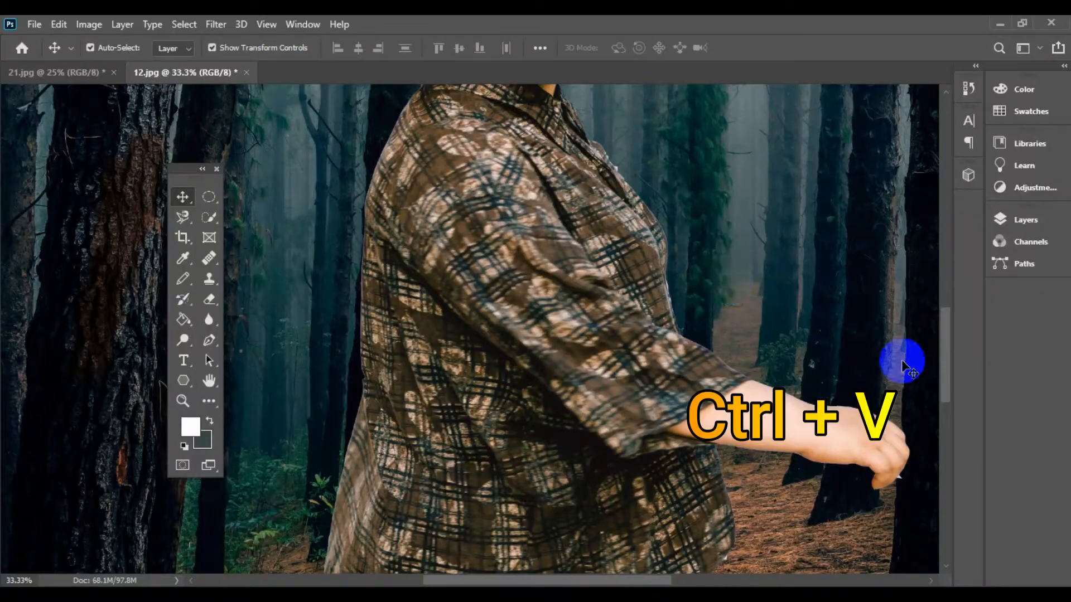
drag(945, 346, 946, 283)
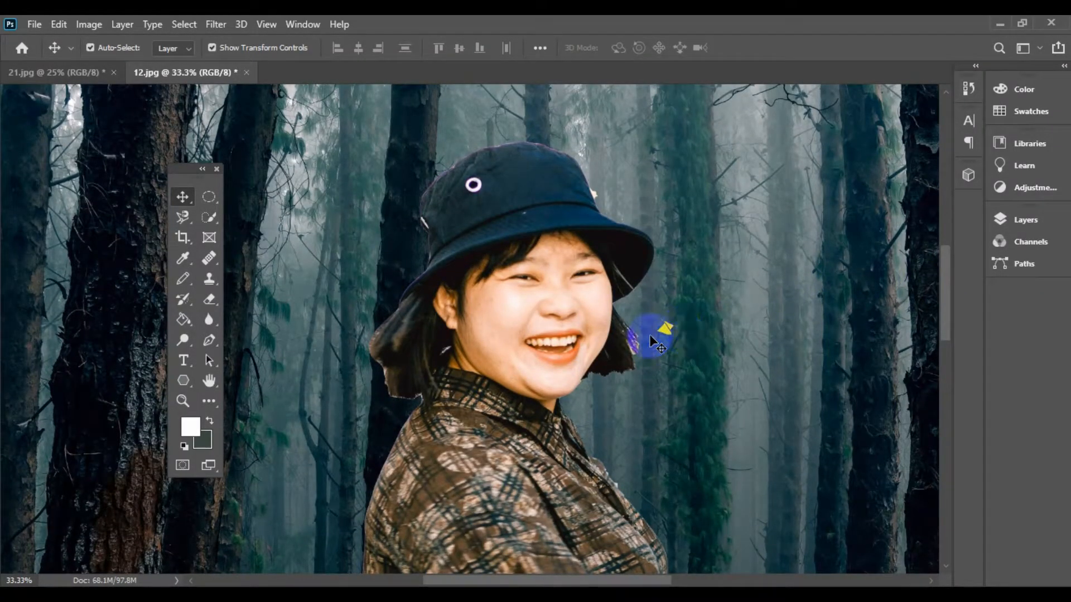
drag(666, 325, 594, 193)
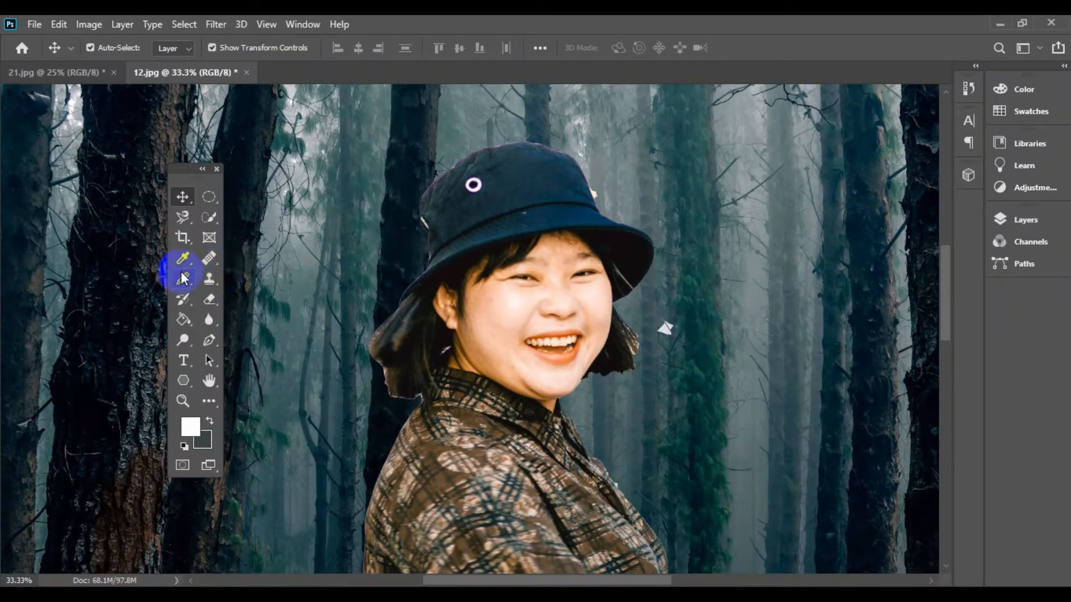
Outline the white leftover patch floating beside the woman's hair with the Lasso tool and delete it from her layer
click(178, 217)
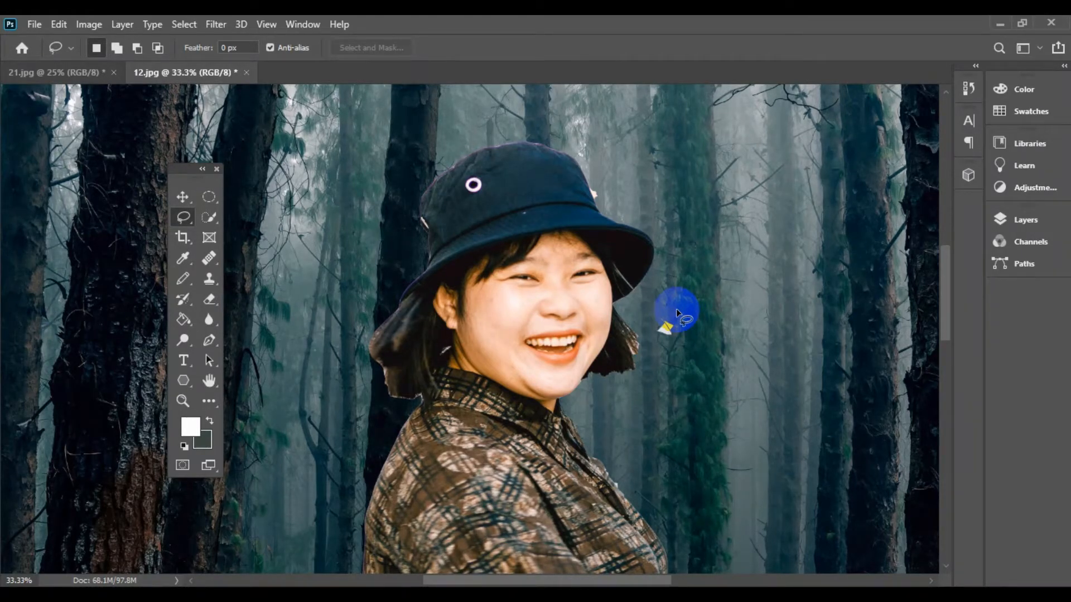
mouse_move(677, 311)
mouse_down()
mouse_move(652, 314)
mouse_move(650, 336)
mouse_move(671, 343)
mouse_up()
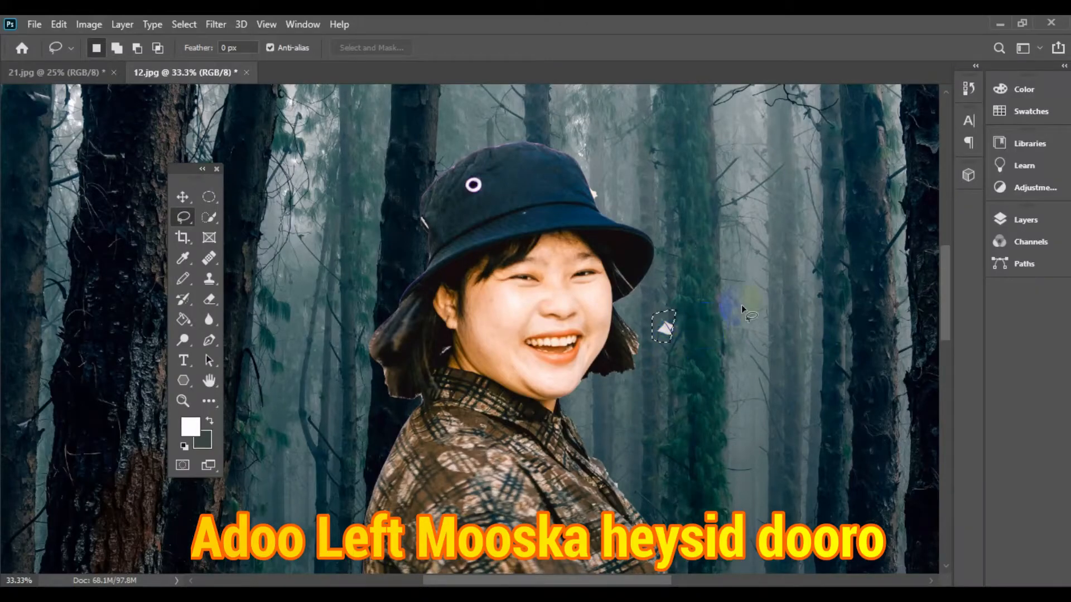
click(751, 218)
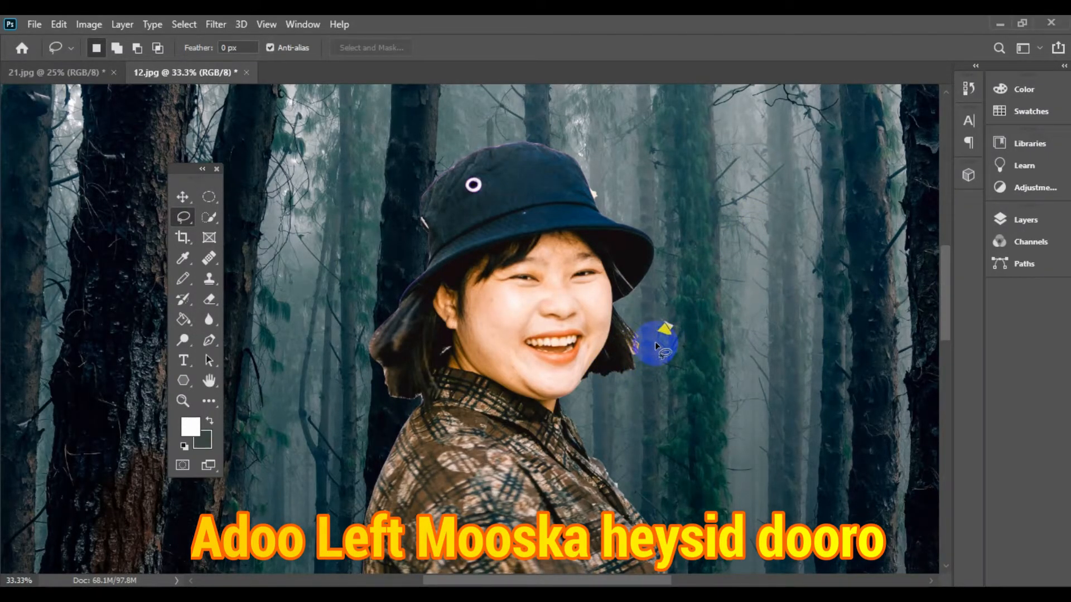
mouse_move(657, 341)
mouse_down()
mouse_move(646, 317)
mouse_move(672, 298)
mouse_move(691, 308)
mouse_move(683, 339)
mouse_move(654, 339)
mouse_up()
drag(655, 337, 654, 335)
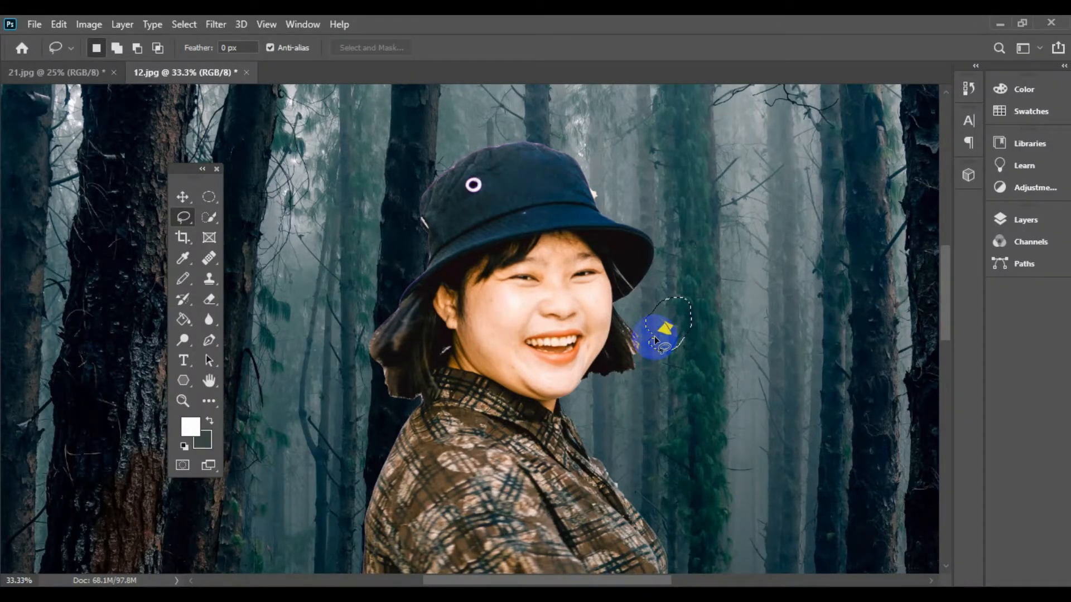
key(ctrl+d)
mouse_move(655, 337)
mouse_down()
mouse_move(648, 302)
mouse_move(676, 291)
mouse_up()
drag(657, 339, 659, 337)
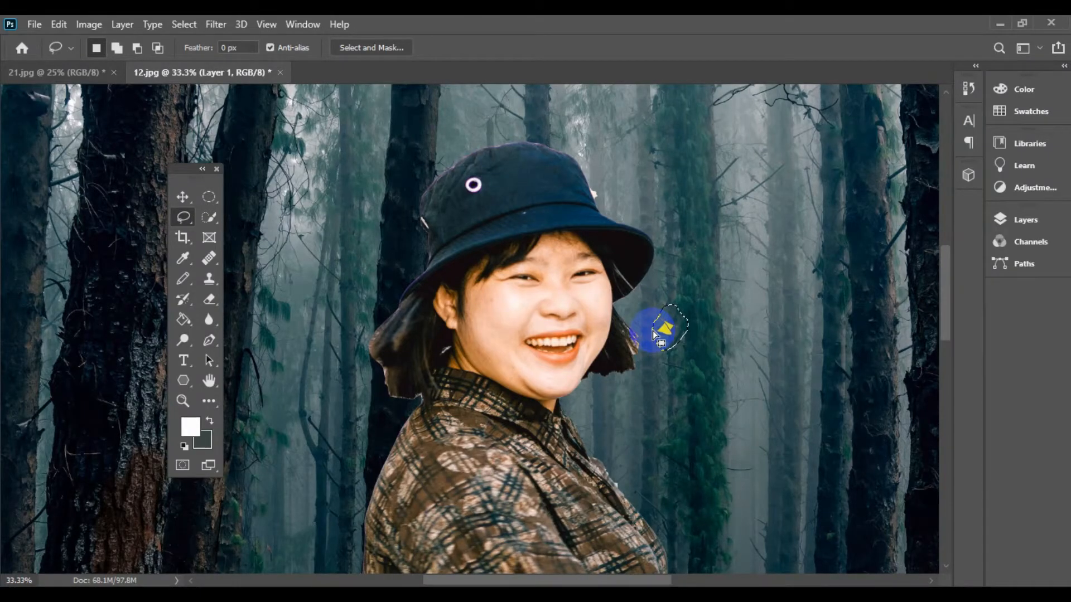
click(702, 262)
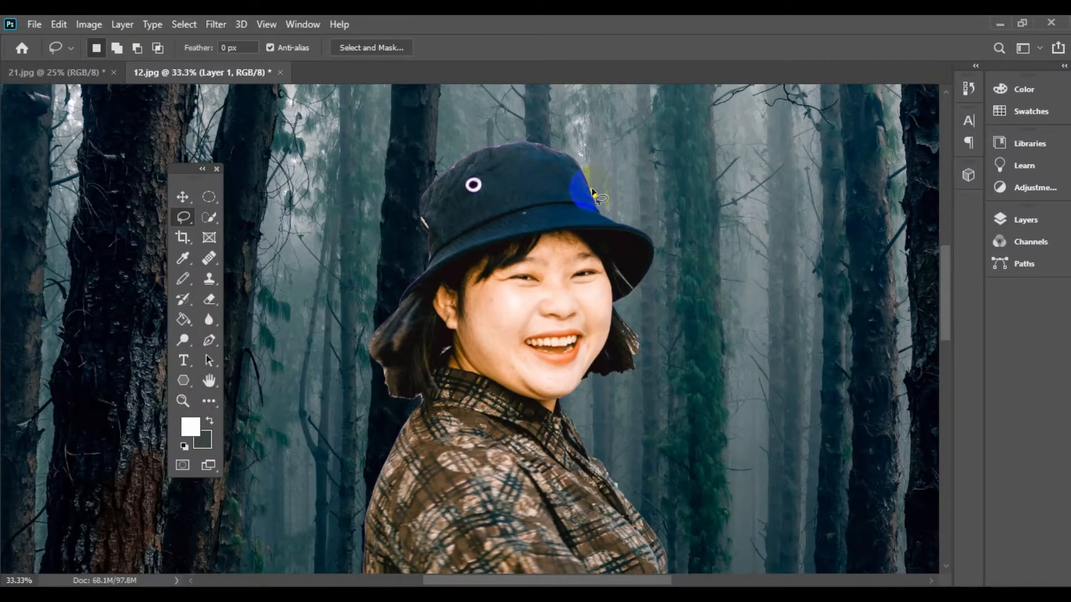
Outline the light leftover spot on the hat's edge above the brim, on the face side, and delete it
key(ctrl+plus)
key(ctrl+plus)
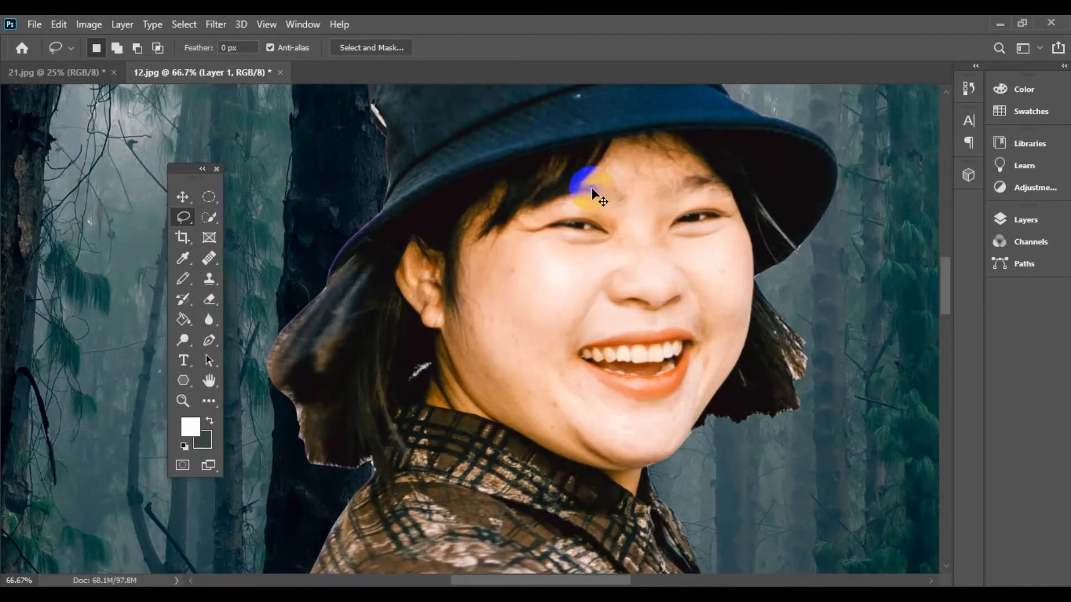
drag(945, 287, 944, 260)
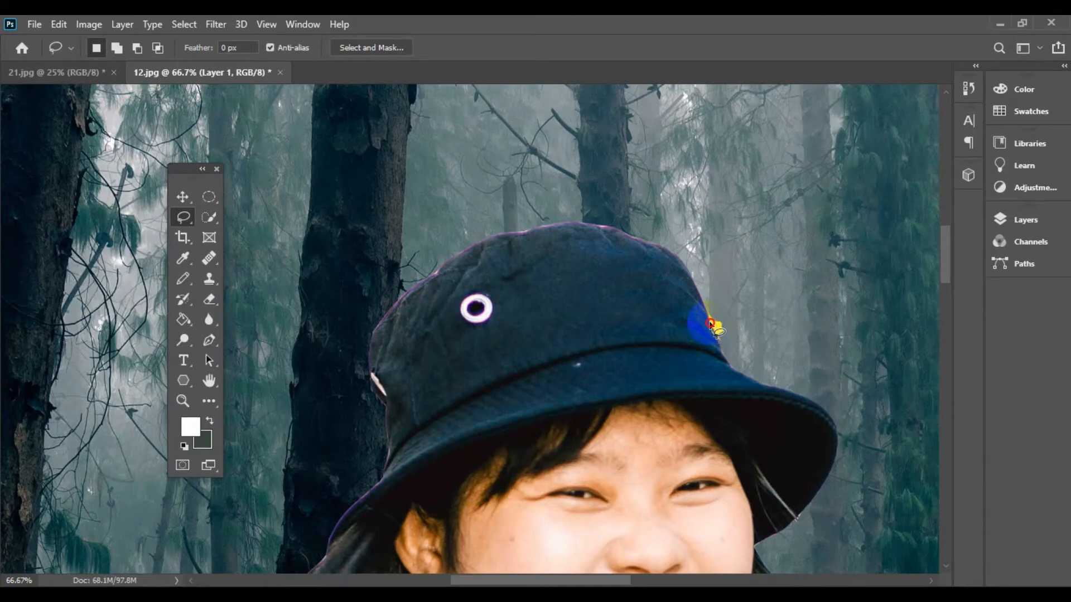
mouse_move(708, 315)
mouse_down()
mouse_move(710, 306)
mouse_move(731, 317)
mouse_move(722, 343)
mouse_up()
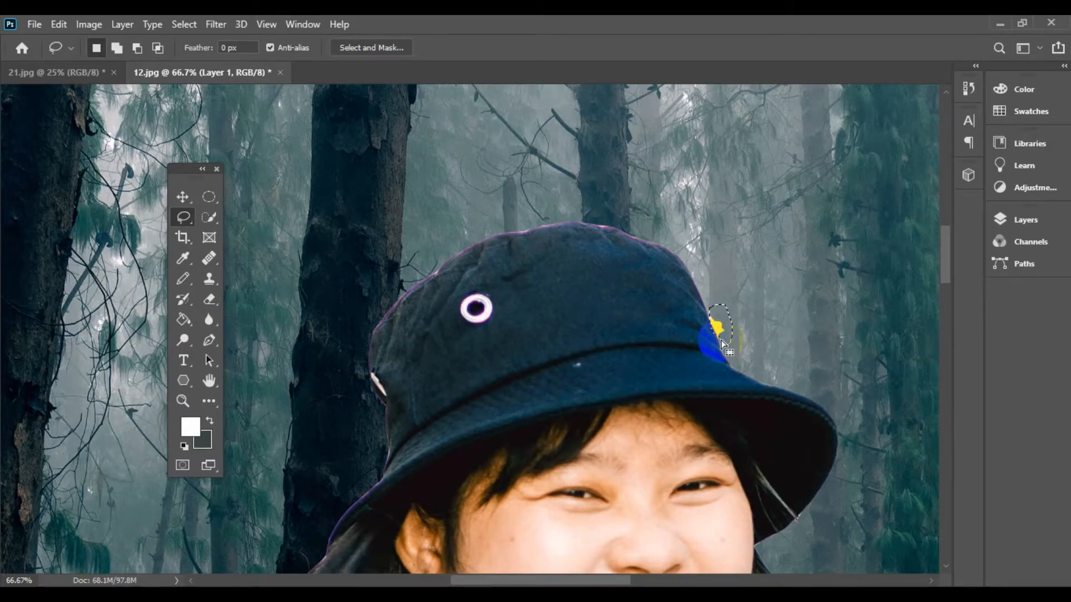
key(Delete)
click(775, 312)
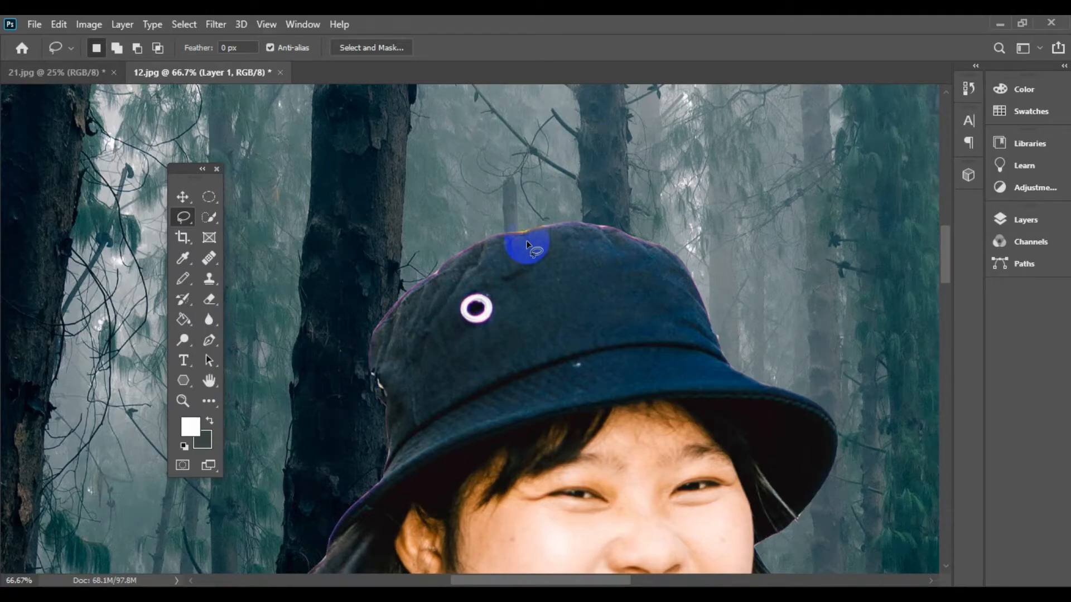
Outline the ragged light fringe along the hair behind the ear down to the collar and remove it
drag(945, 243, 949, 292)
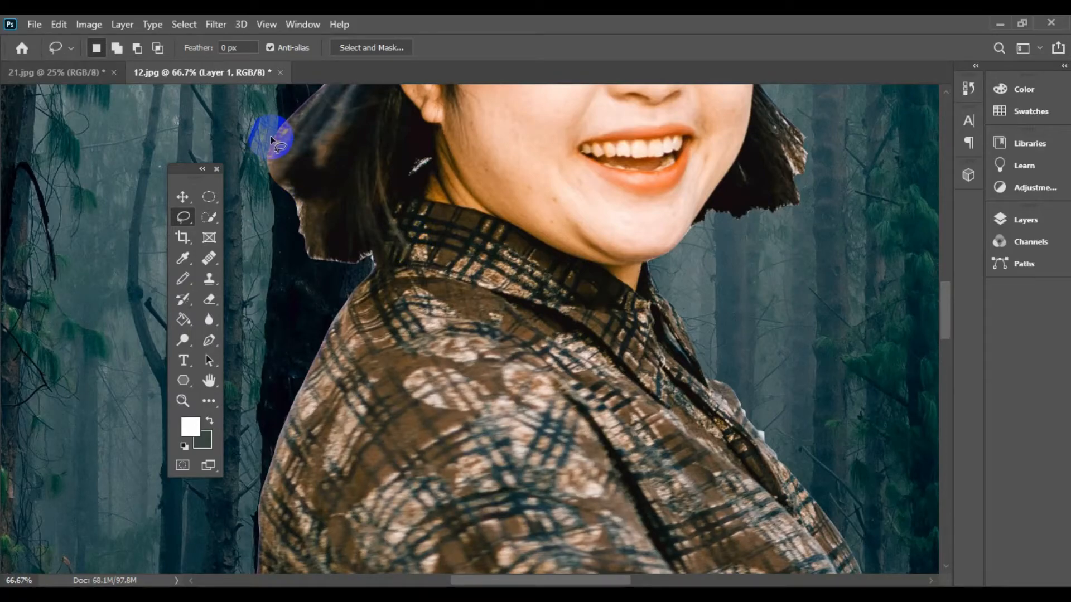
mouse_move(266, 136)
mouse_down()
mouse_move(313, 243)
mouse_move(333, 255)
mouse_move(372, 249)
mouse_move(373, 264)
mouse_move(296, 263)
mouse_move(258, 211)
mouse_move(268, 139)
mouse_up()
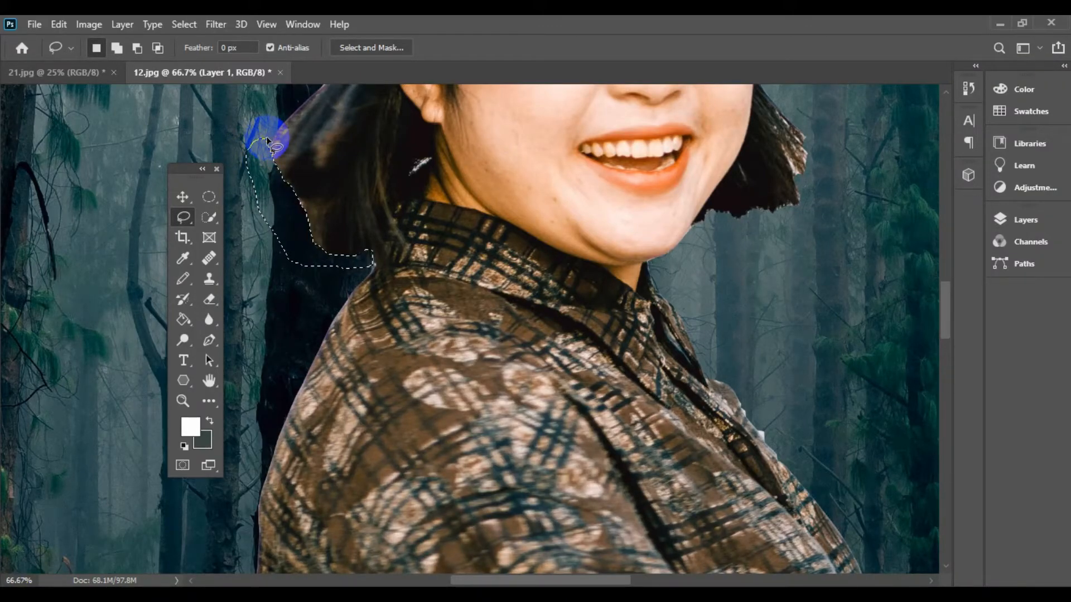
key(ctrl+d)
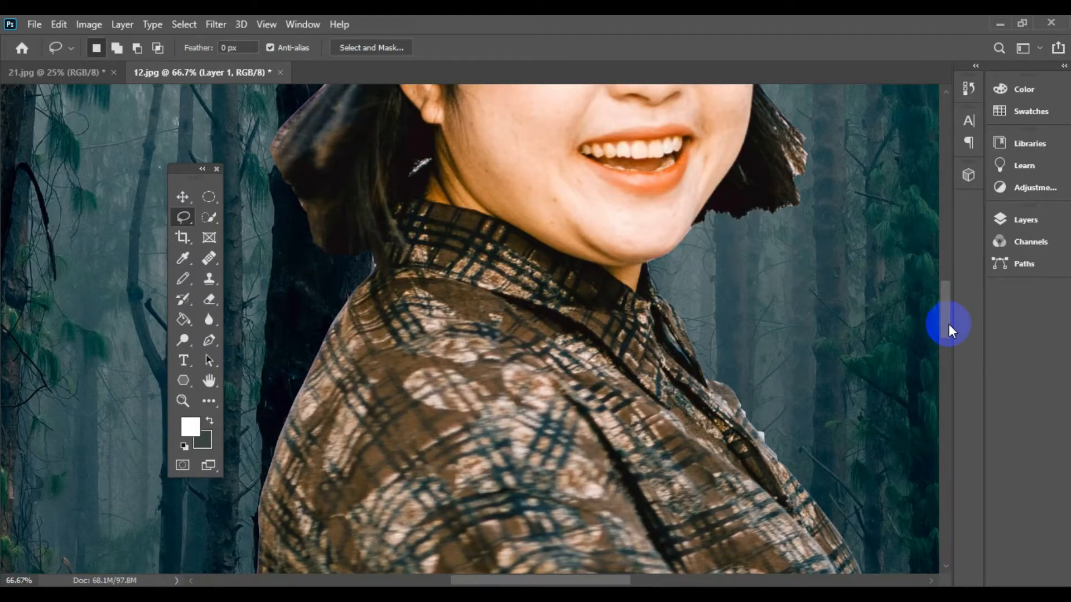
Switch to the photo 21.jpg and choose the Polygonal Lasso tool
drag(949, 323, 947, 274)
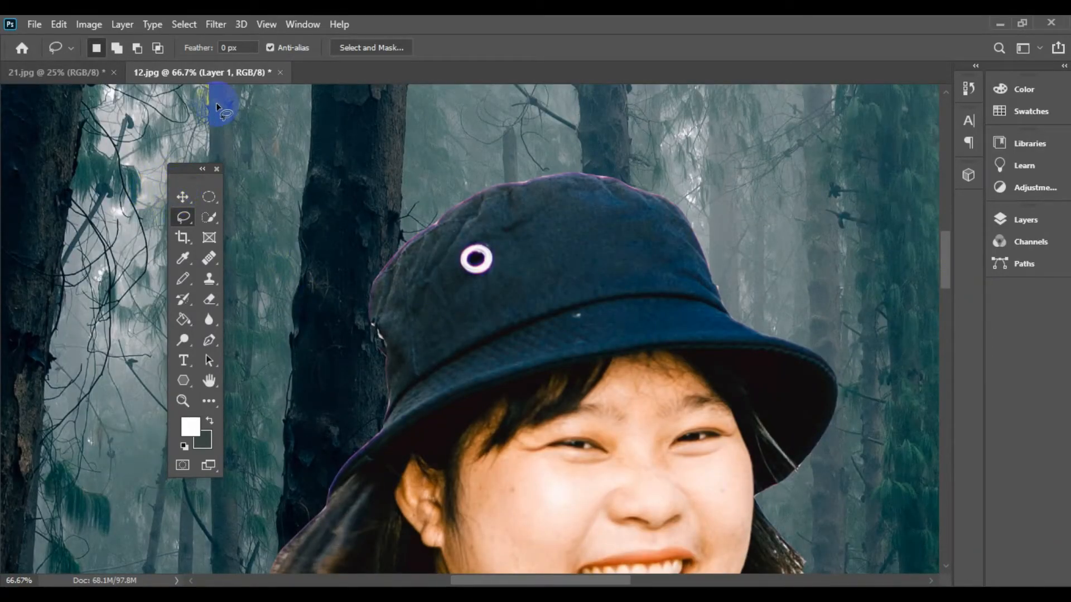
click(87, 72)
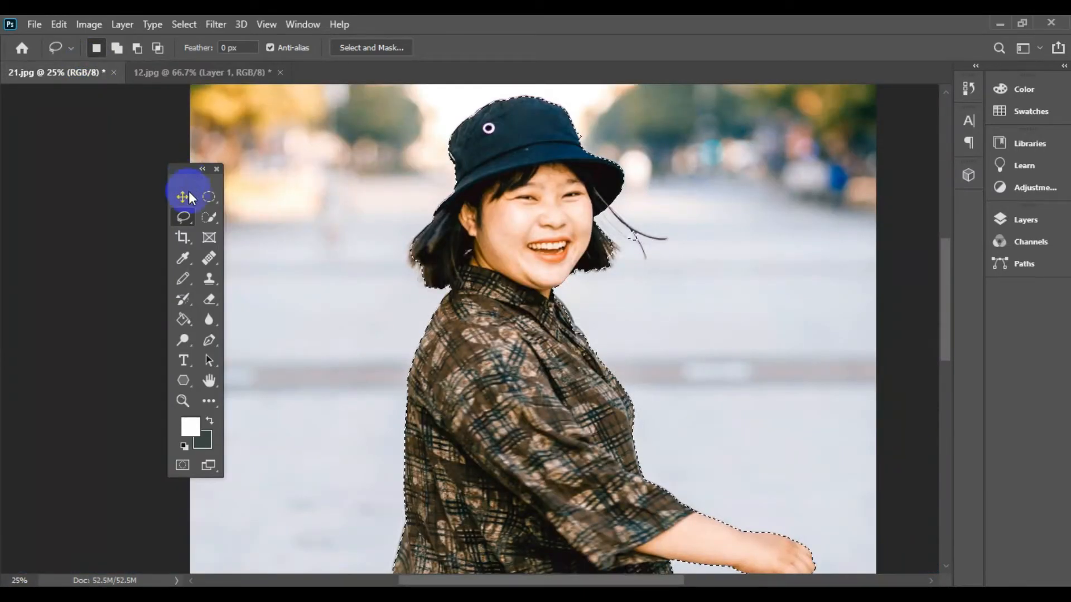
right_click(184, 217)
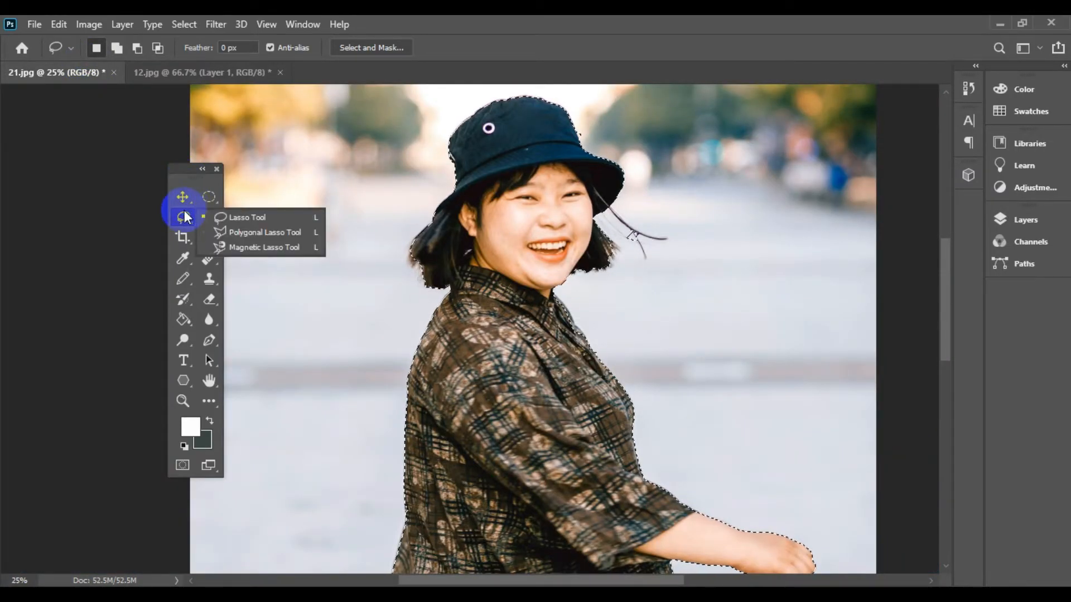
click(245, 233)
Start a polygonal outline at the photo's bottom edge and trace the rear trouser leg's outer side up to the shirt hem
scroll(293, 536, down, 5)
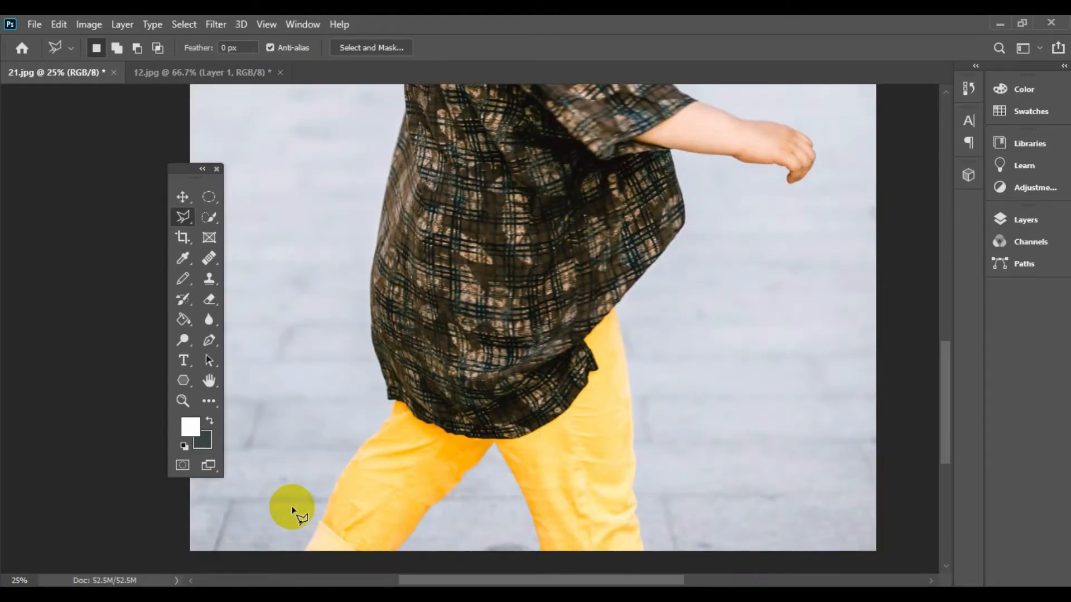
click(304, 550)
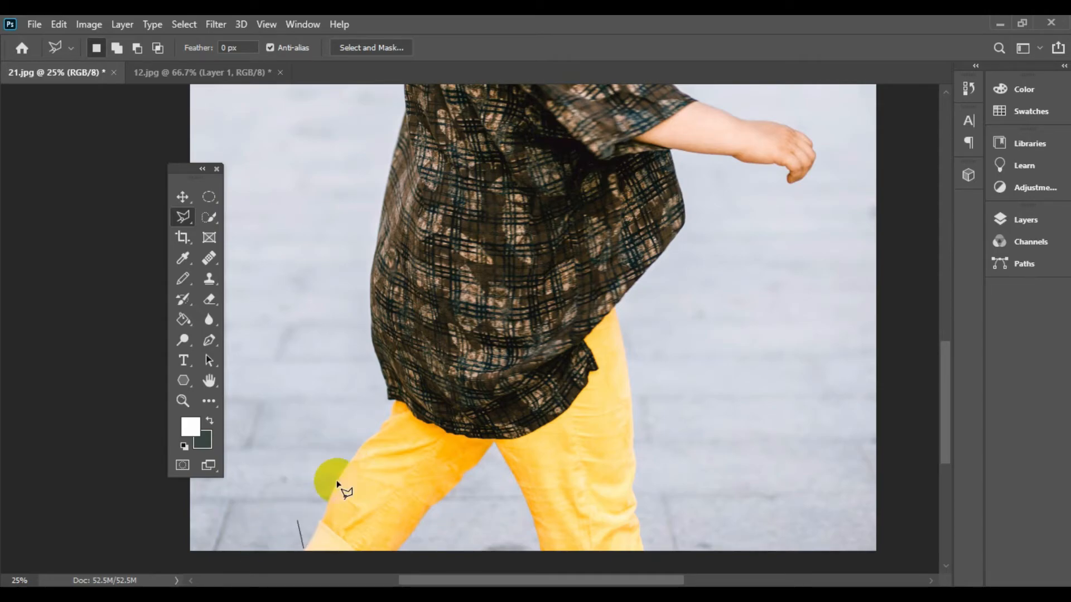
click(435, 377)
scroll(337, 119, up, 3)
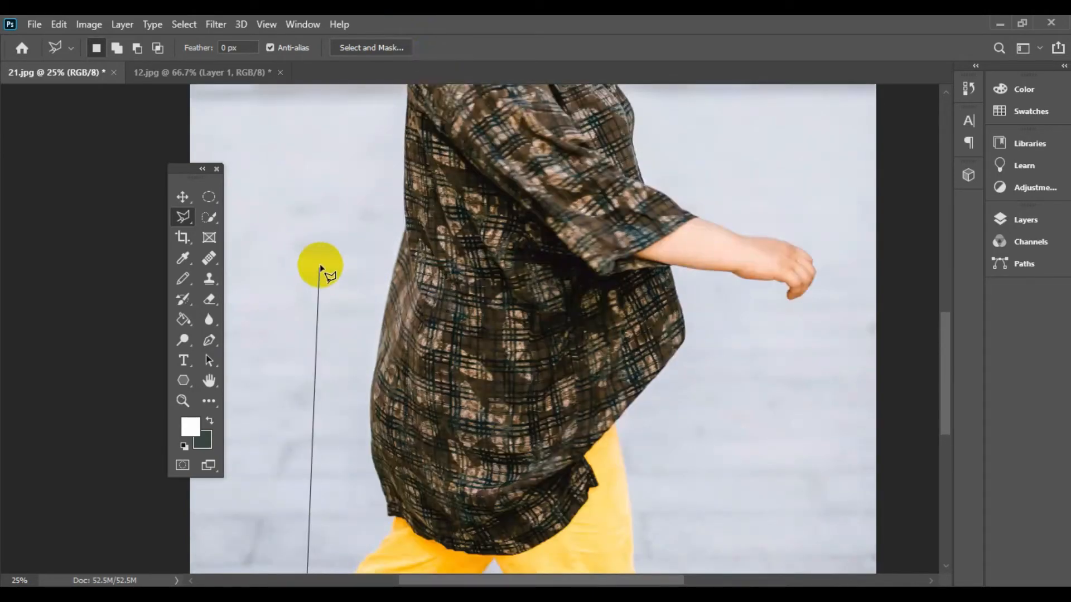
scroll(307, 566, down, 3)
click(304, 467)
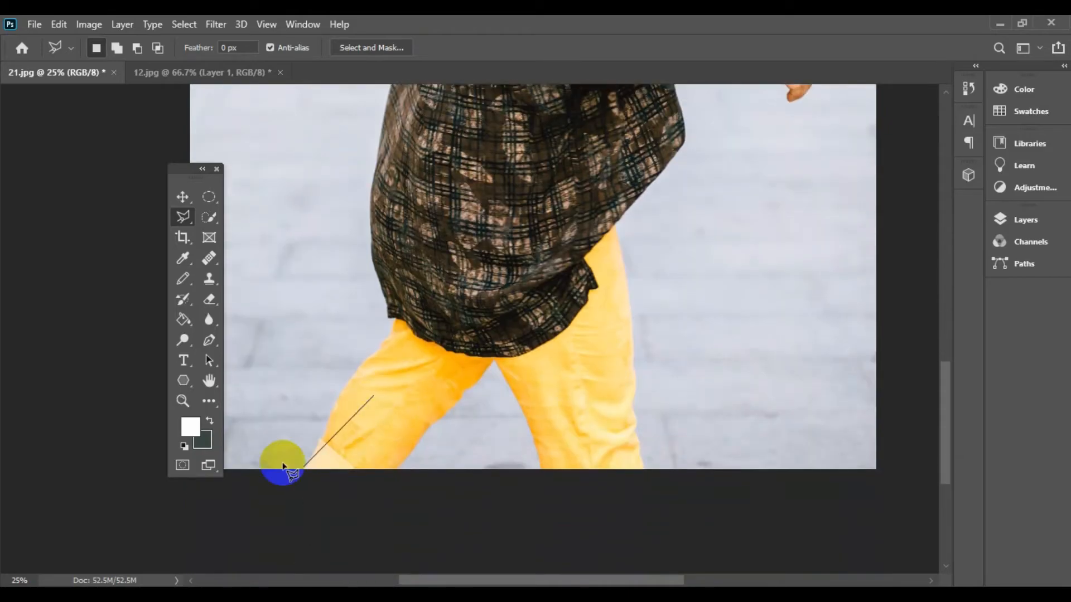
click(329, 427)
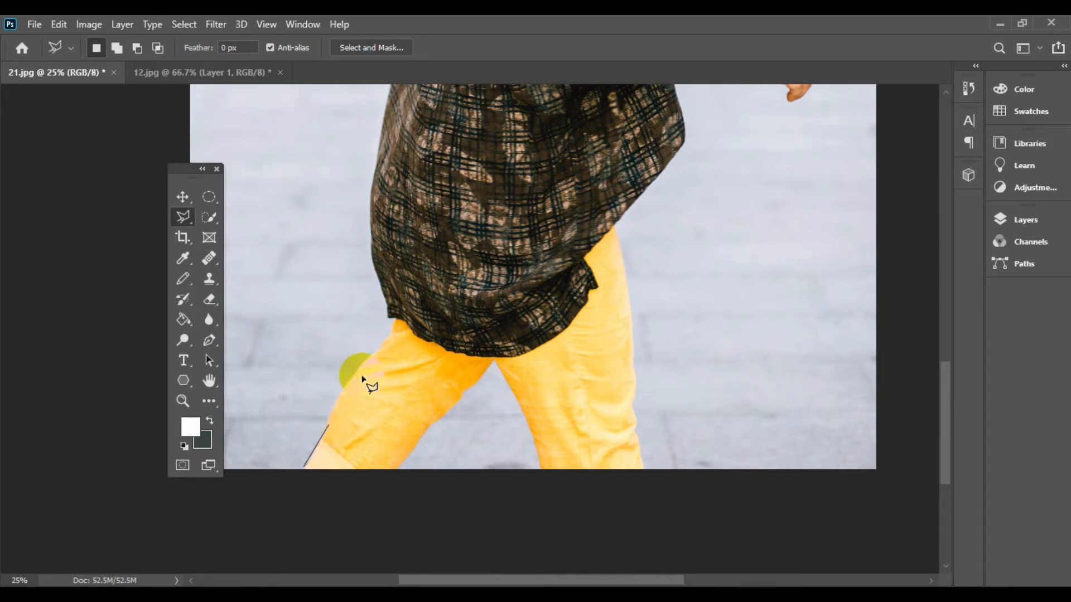
key(BackSpace)
click(357, 368)
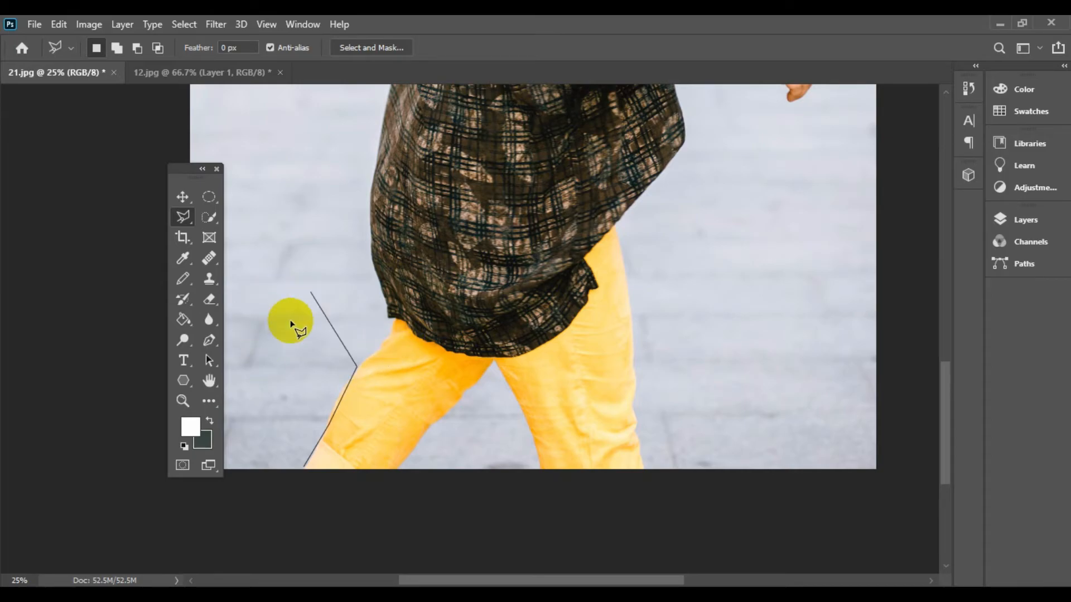
click(398, 330)
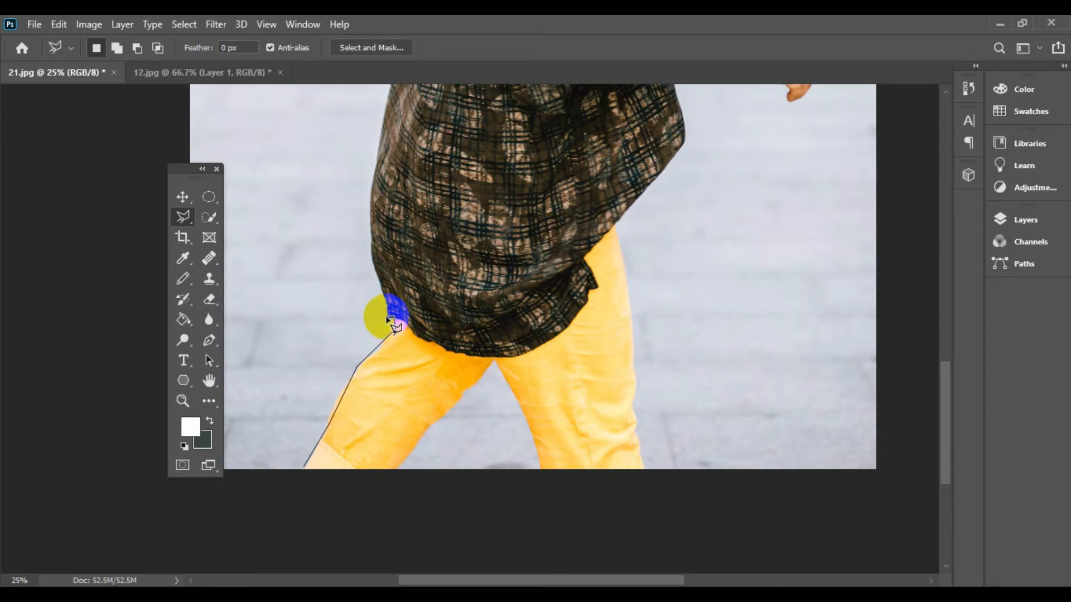
Trace the shirt's back edge from the hem up to the hip, removing the stray point placed out on the background
click(382, 290)
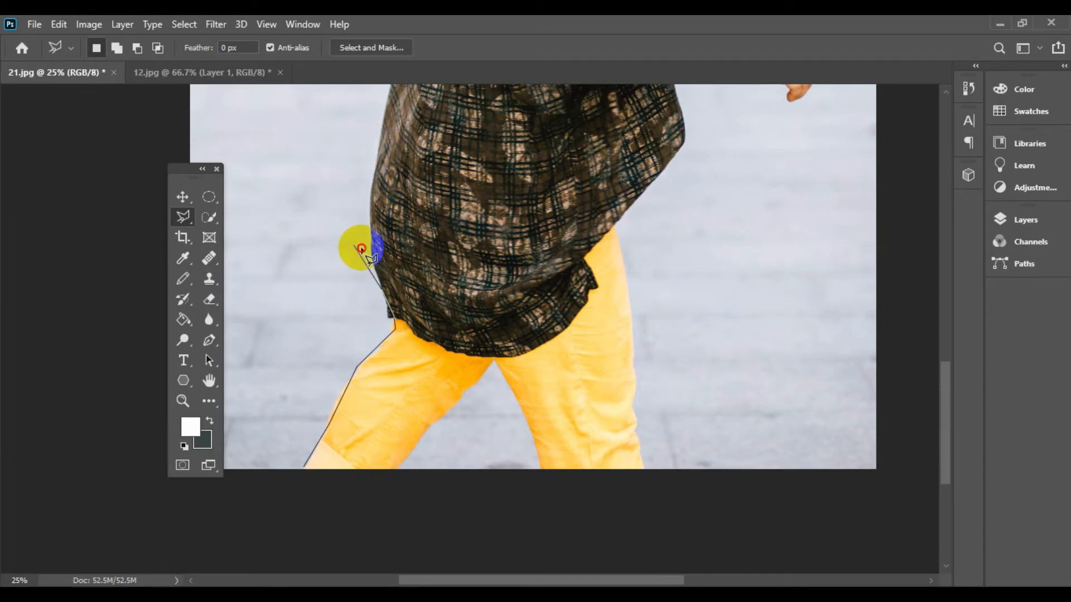
click(370, 226)
click(377, 115)
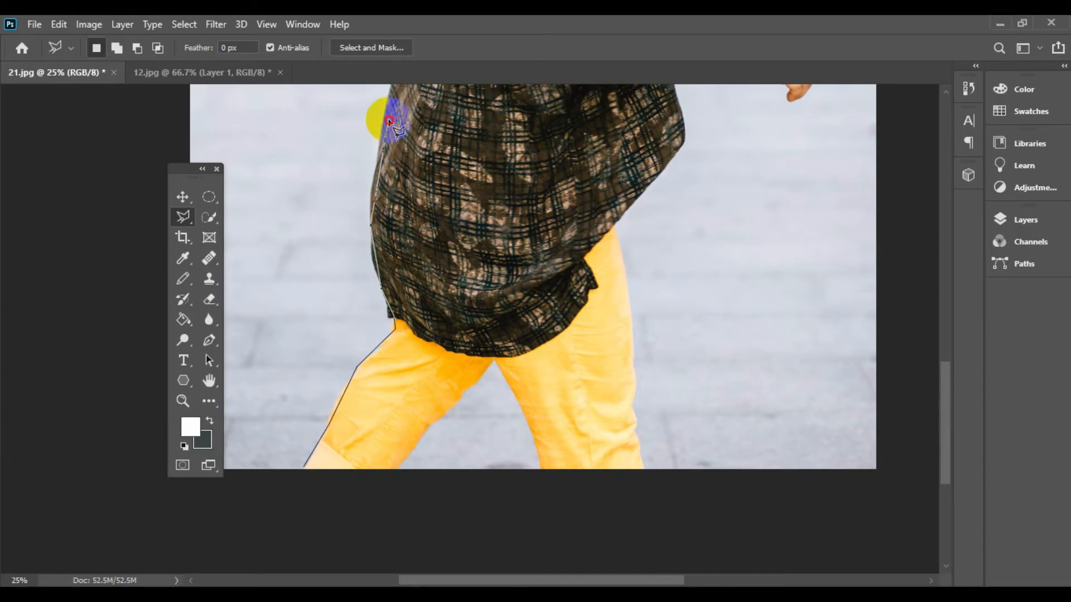
scroll(414, 112, up, 3)
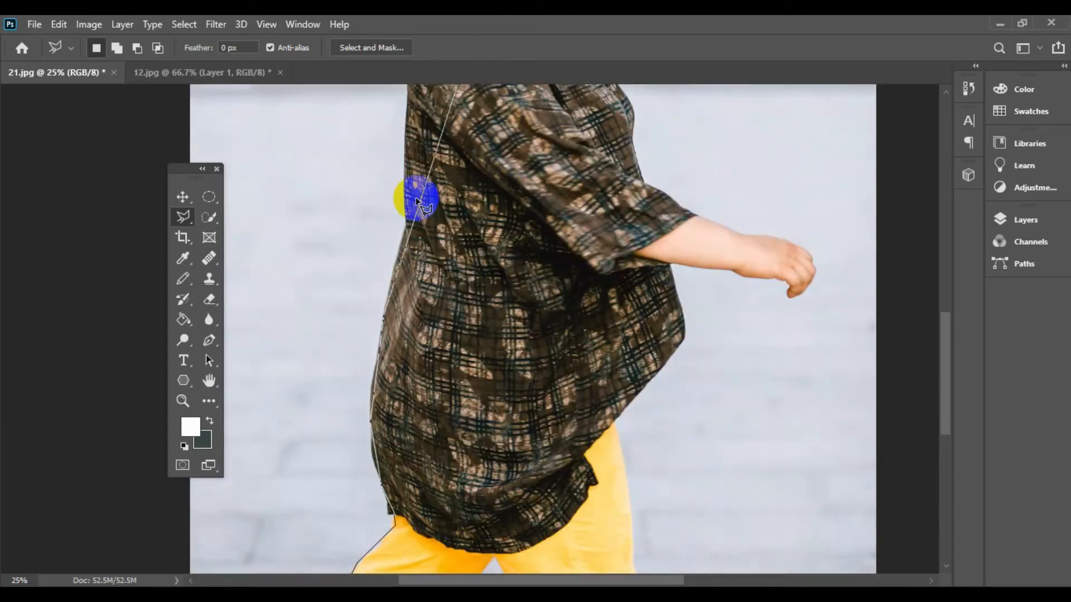
click(267, 223)
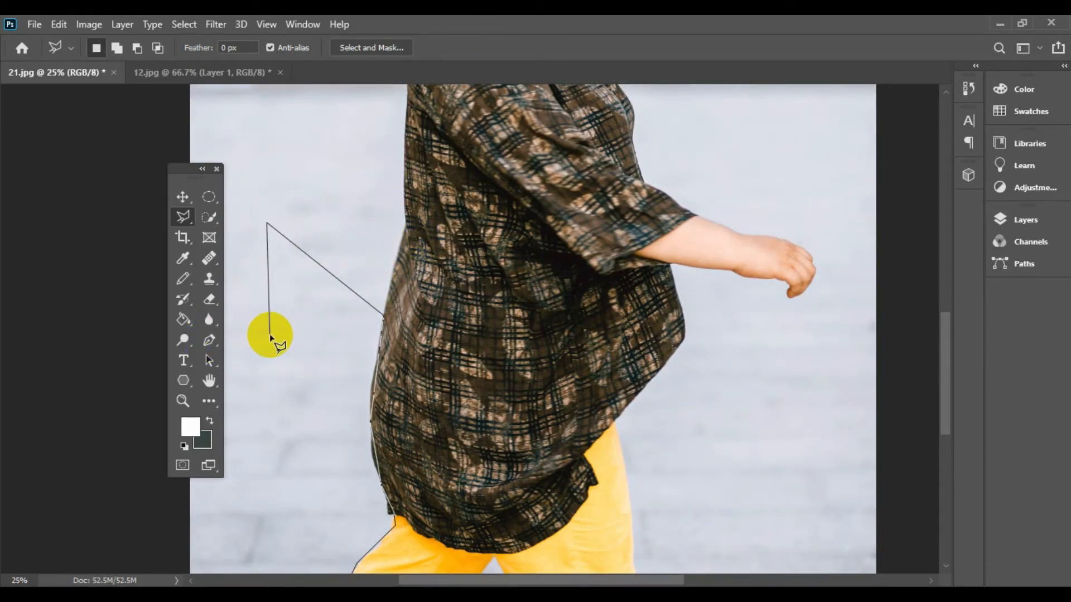
key(BackSpace)
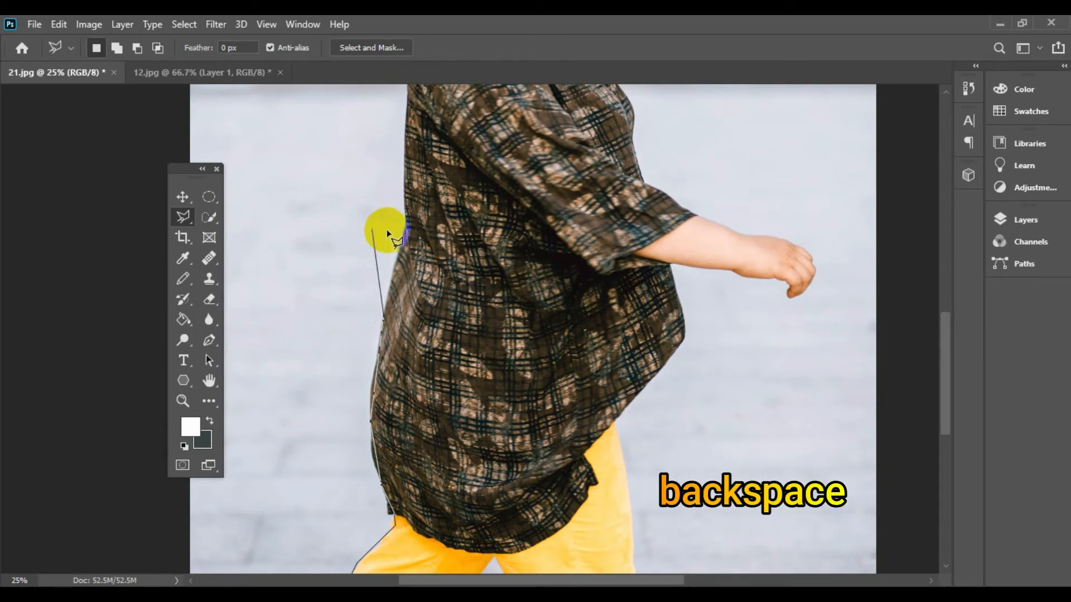
Continue the polygonal outline up the shirt's back edge from the hip over the shoulder to the collar
click(394, 267)
click(401, 221)
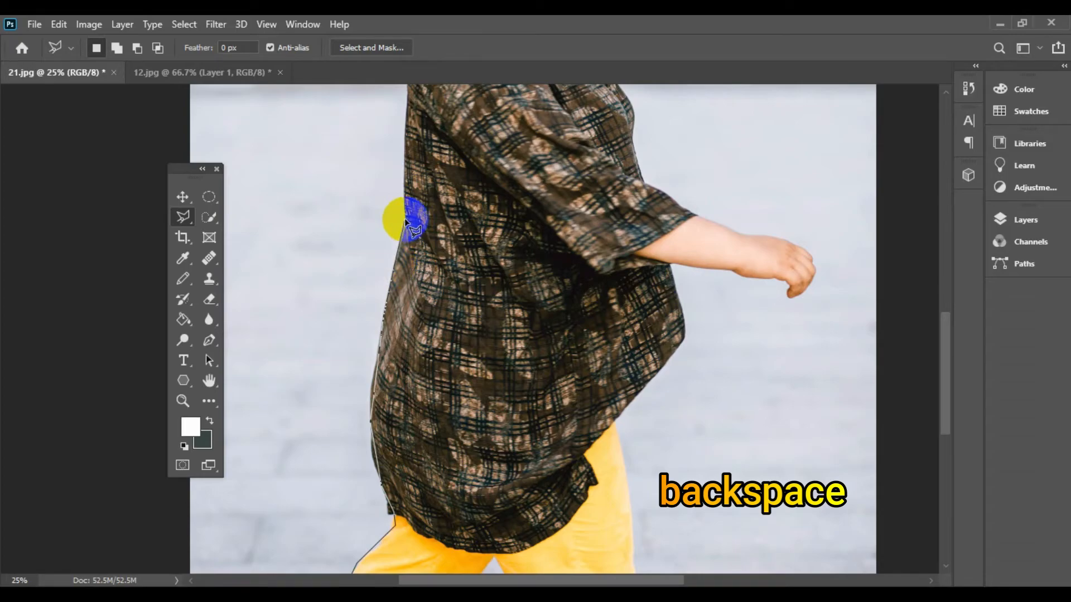
click(402, 162)
click(401, 84)
click(401, 161)
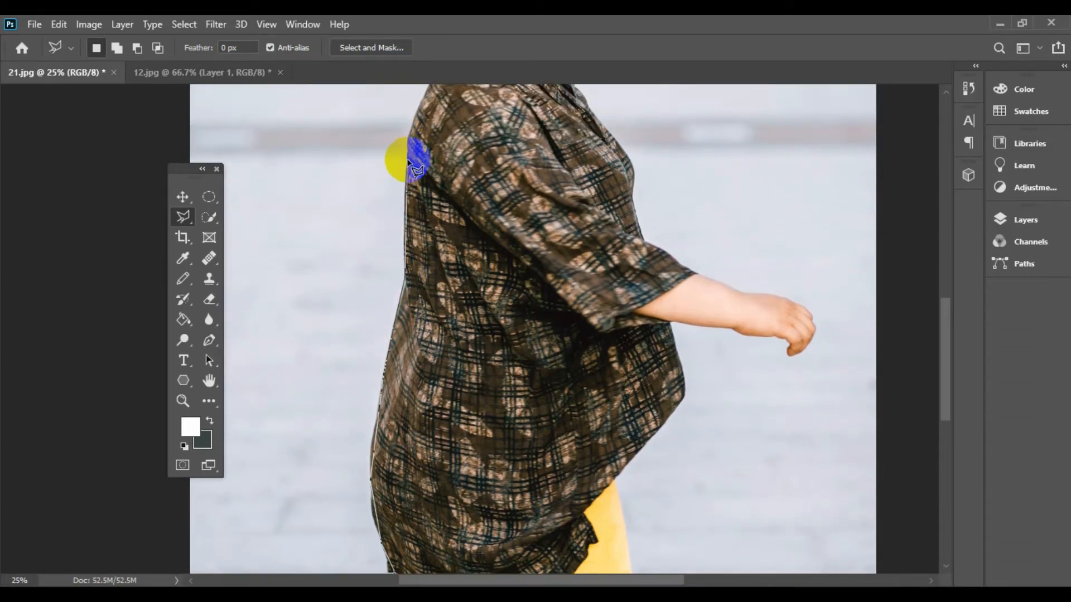
click(409, 290)
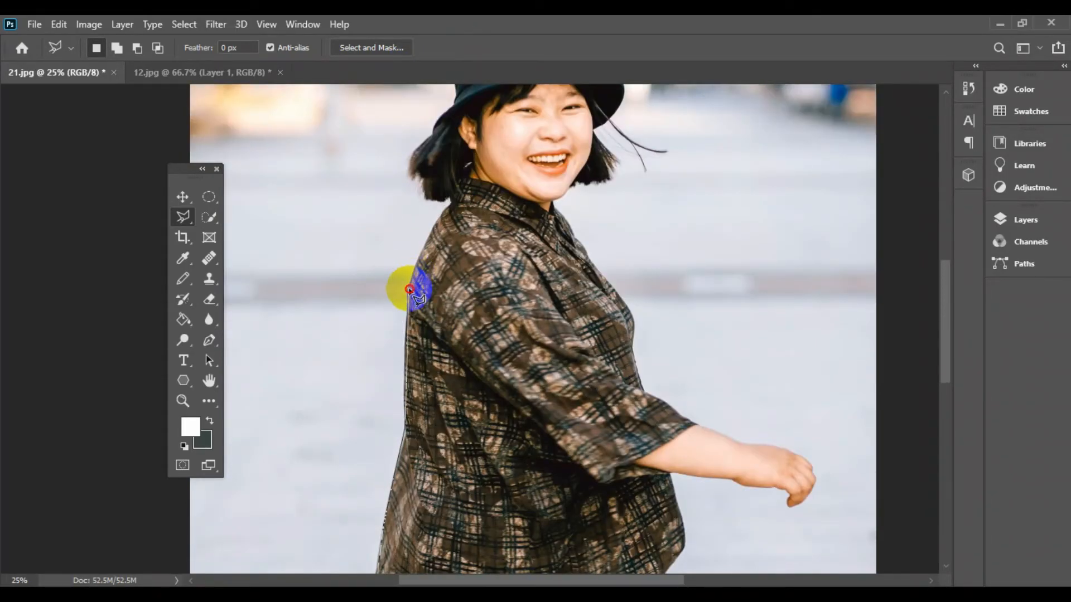
click(434, 226)
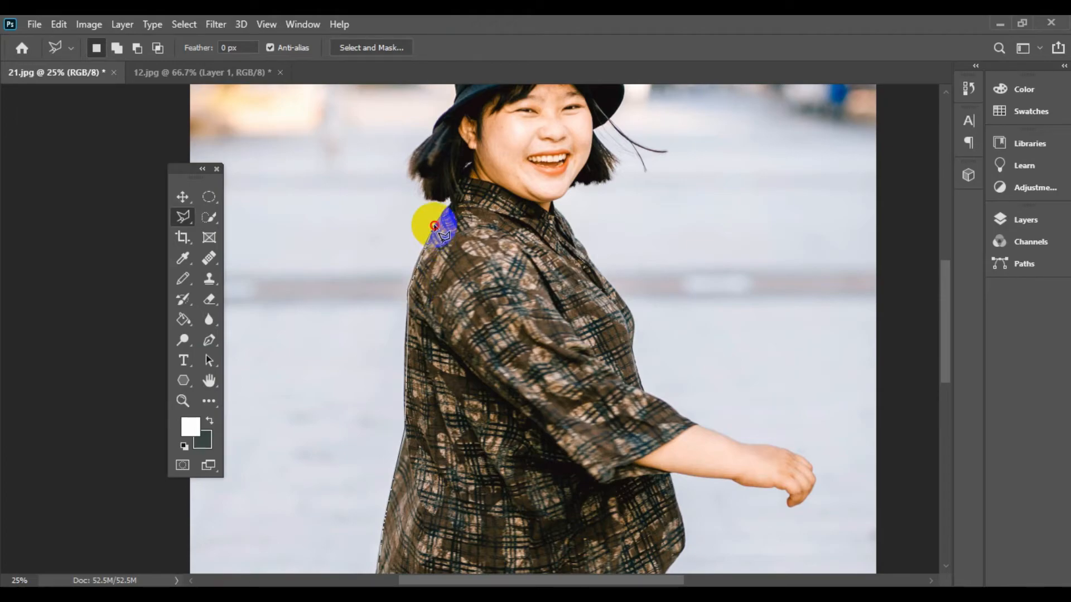
Trace the outline around the hair, hat, loose strands, shirt front and outstretched arm
click(521, 153)
click(641, 306)
click(640, 461)
click(784, 455)
click(635, 505)
Trace the front trouser leg, the gap between the legs and the photo's bottom edge, and close the outline at its starting point
scroll(634, 505, down, 4)
click(640, 368)
click(642, 373)
click(539, 372)
click(493, 263)
click(394, 373)
click(355, 374)
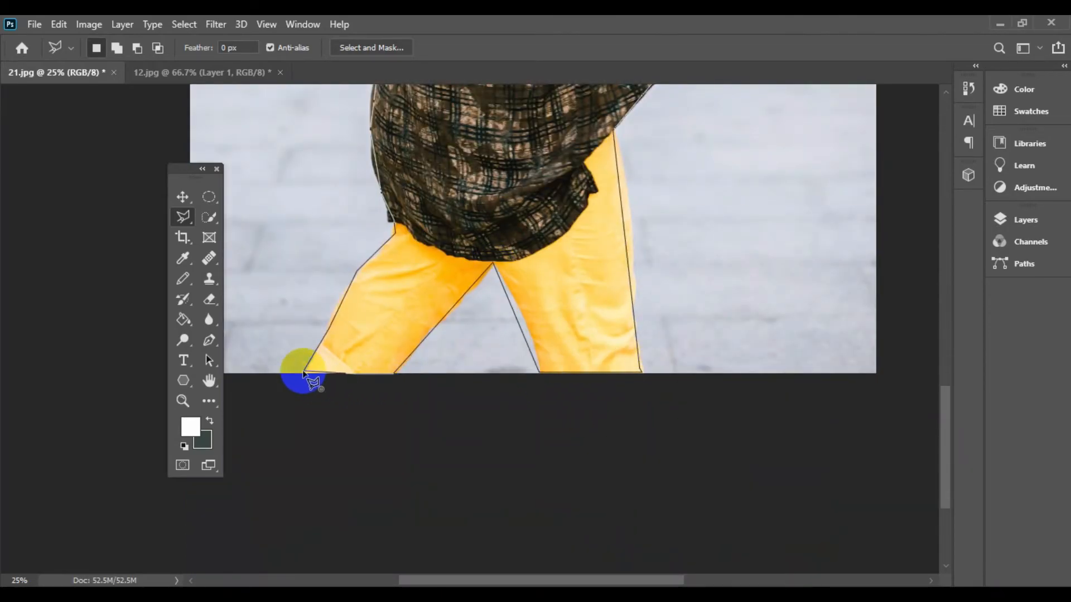
click(304, 373)
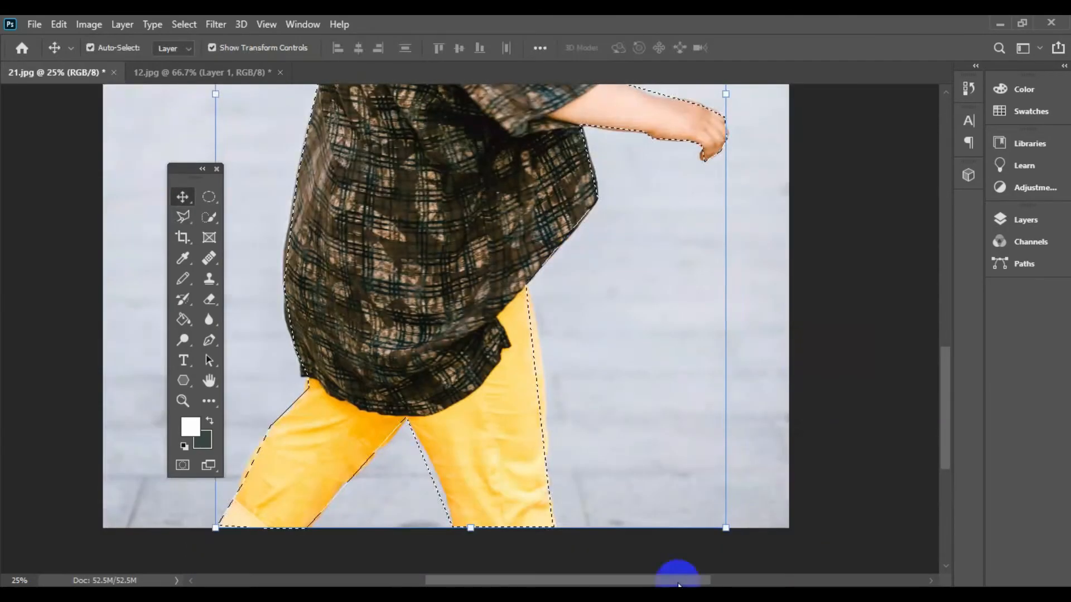
Try shifting the selected woman slightly with the Move tool, and undo the move
drag(679, 579, 639, 579)
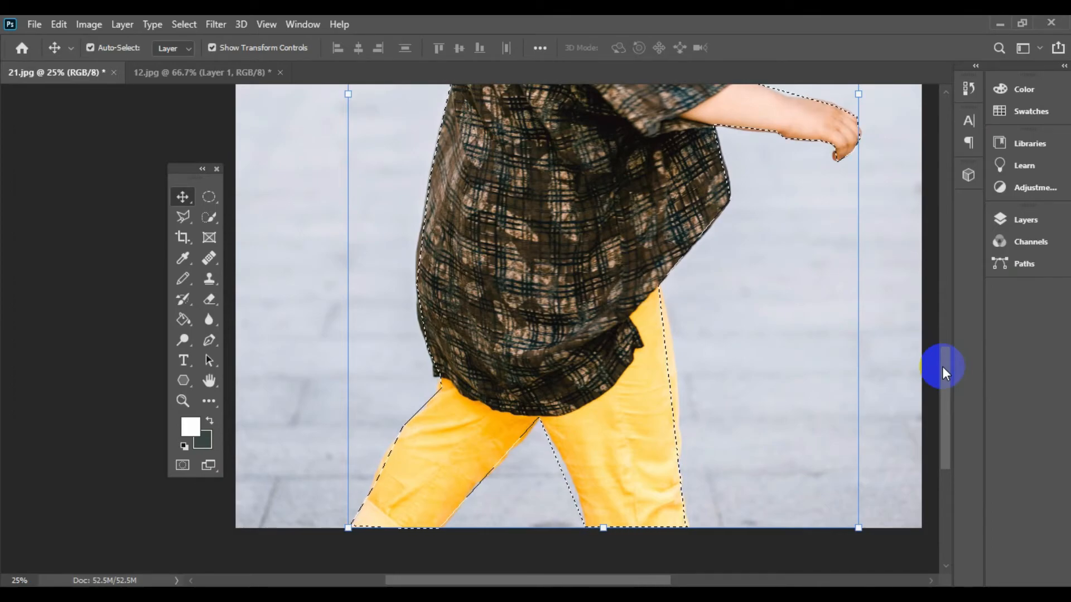
drag(943, 390, 944, 270)
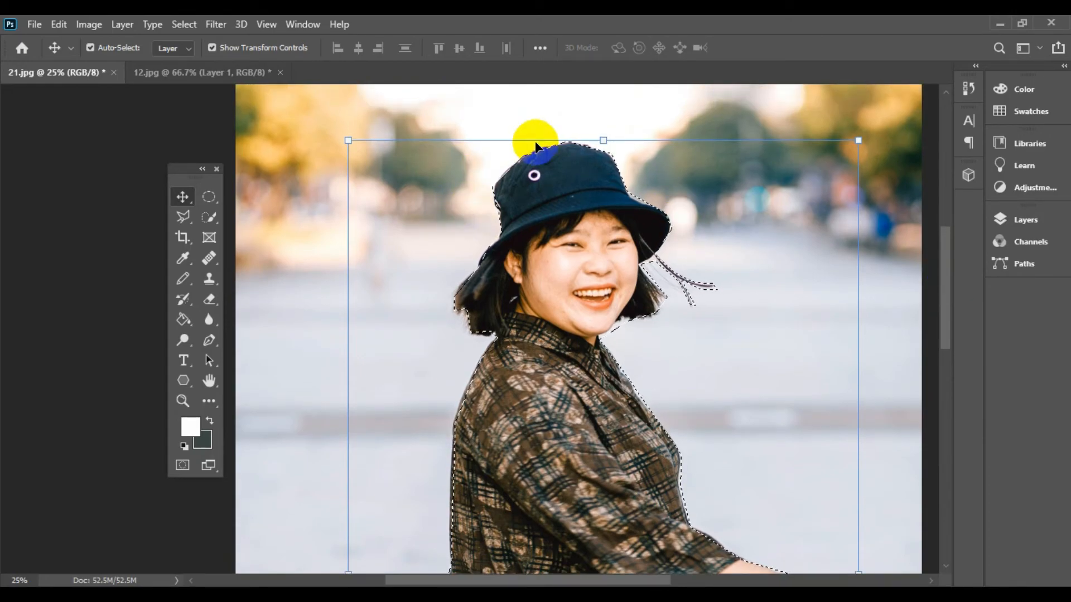
click(511, 194)
drag(511, 193, 551, 188)
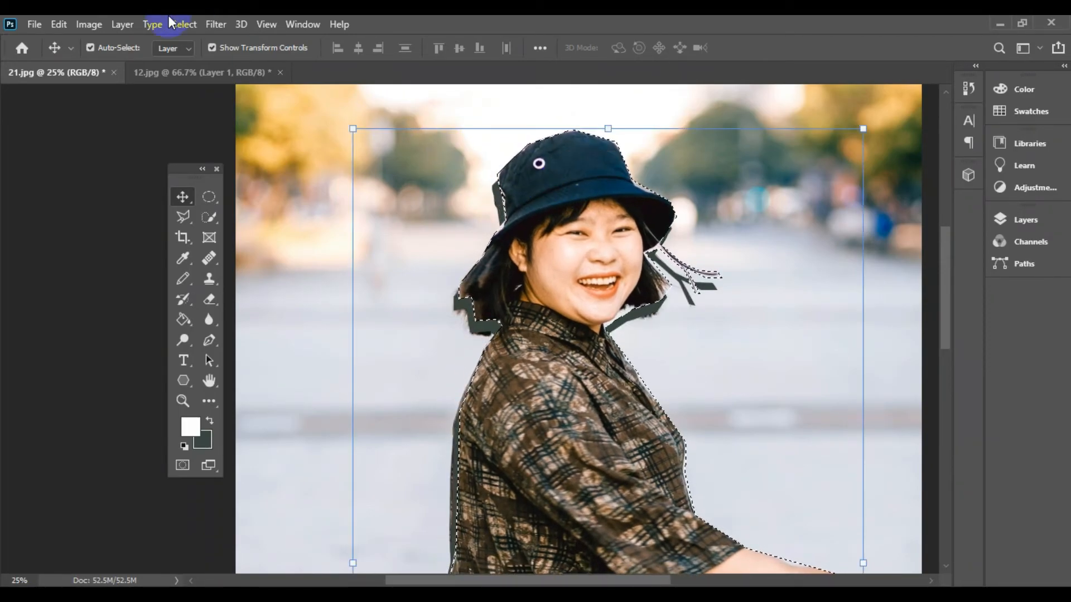
key(ctrl+z)
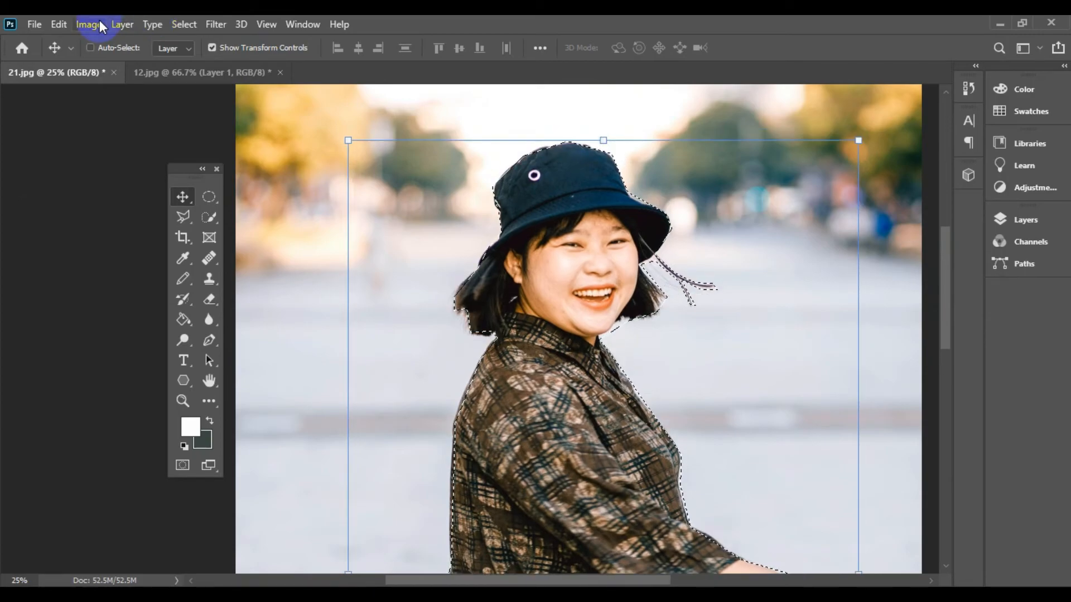
Copy the selected woman from 21.jpg and switch to the forest image 12.jpg
key(ctrl+c)
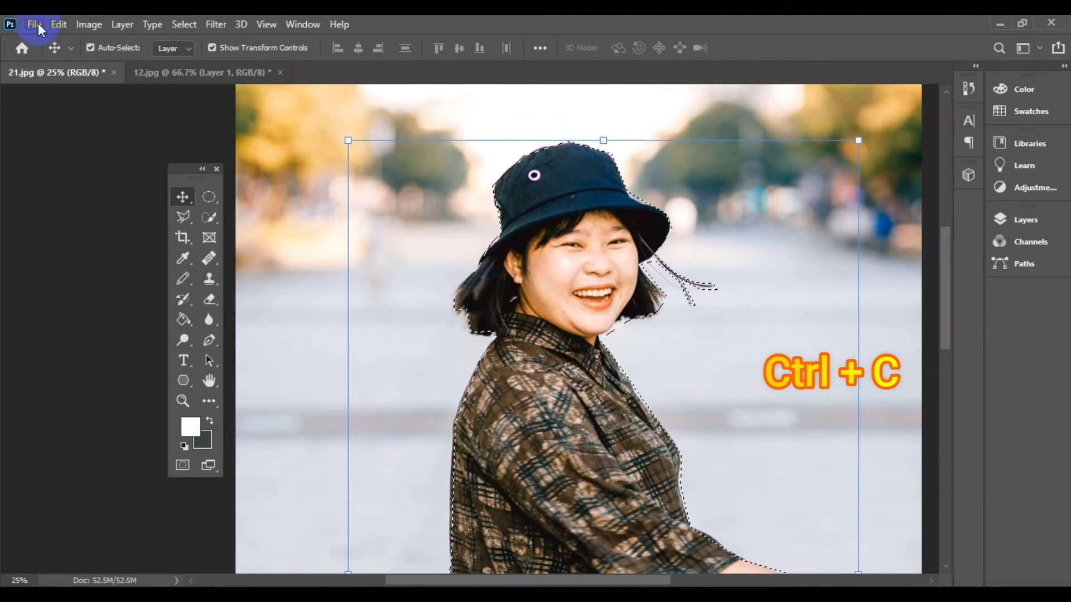
click(49, 23)
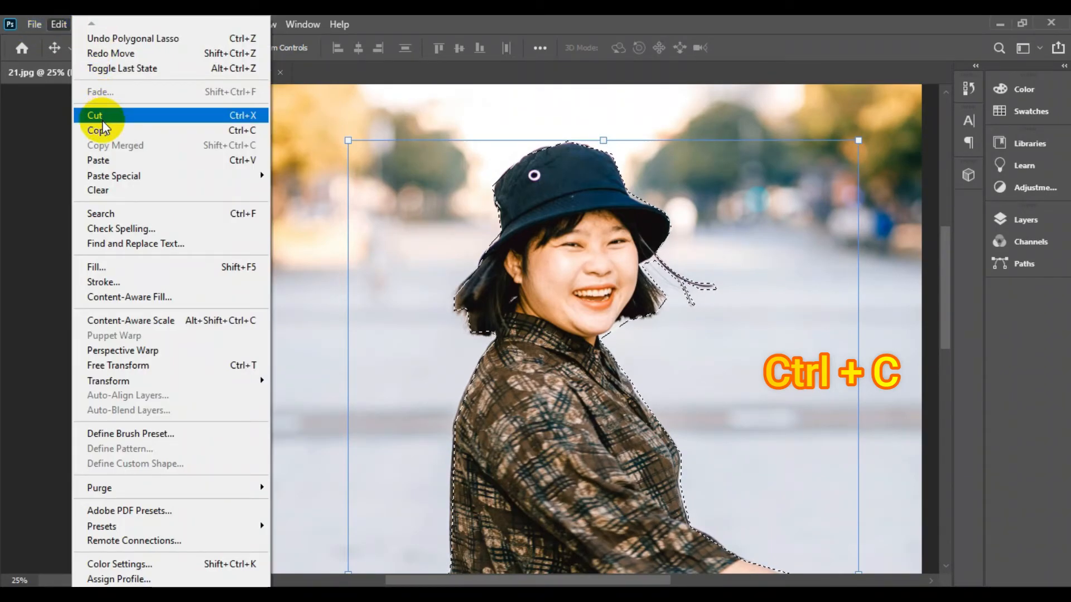
click(100, 130)
click(190, 74)
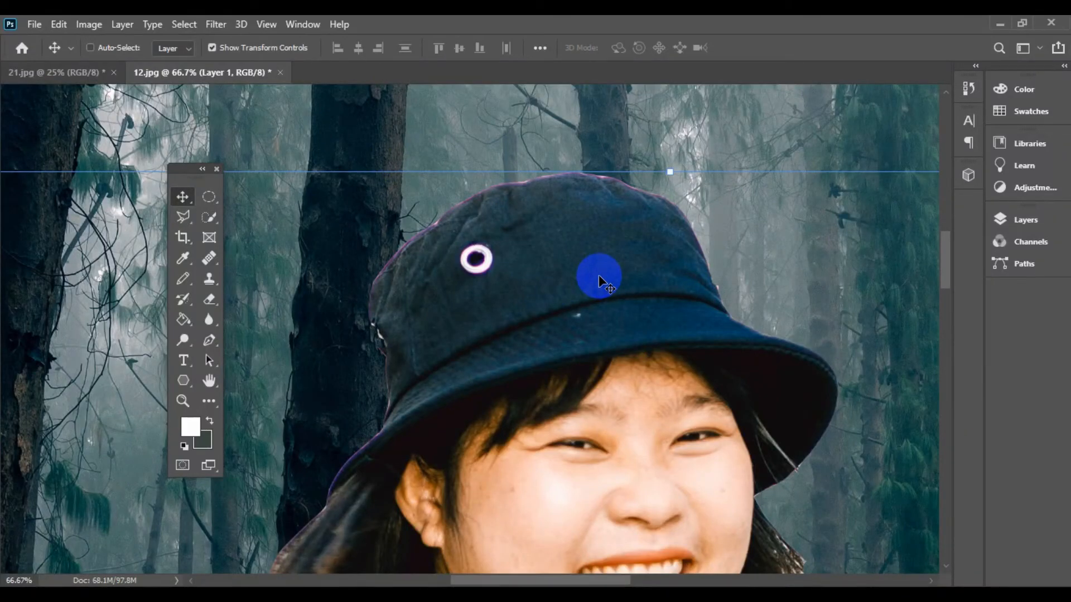
Paste the copied woman into the forest image and arrange both figures side by side, with the earlier cut-out on the right
key(ctrl+minus)
key(ctrl+minus)
key(ctrl+minus)
key(ctrl+minus)
key(ctrl+minus)
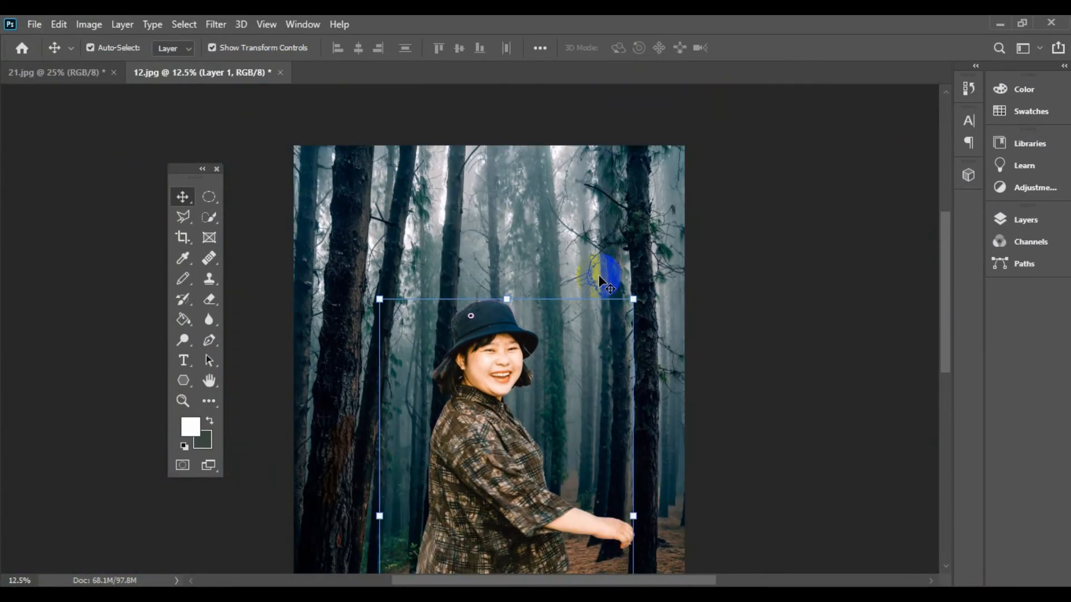
click(641, 249)
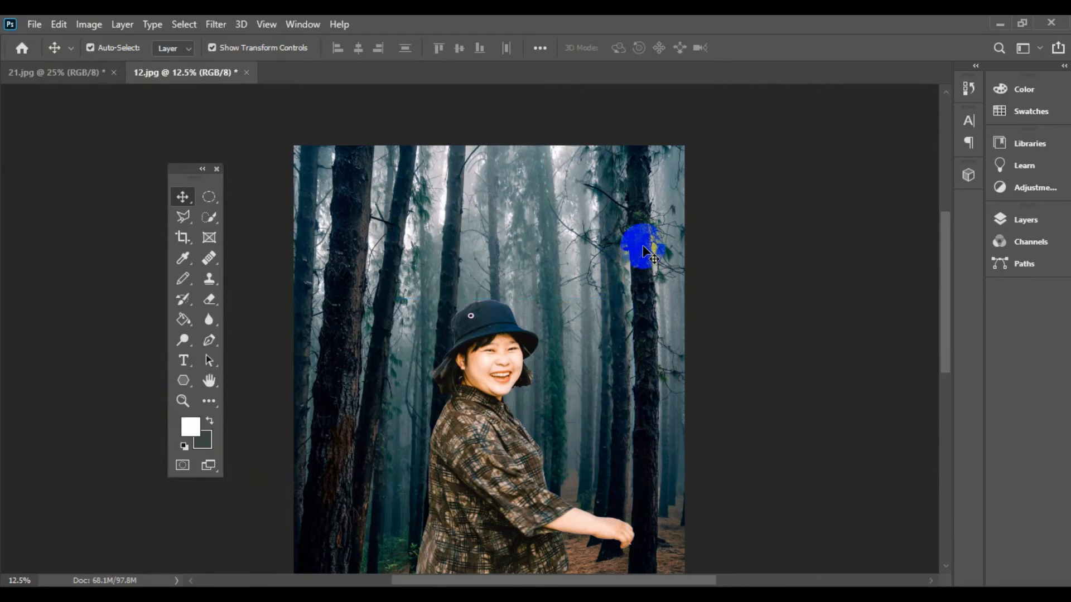
drag(644, 252, 430, 402)
key(ctrl+e)
click(744, 267)
click(578, 308)
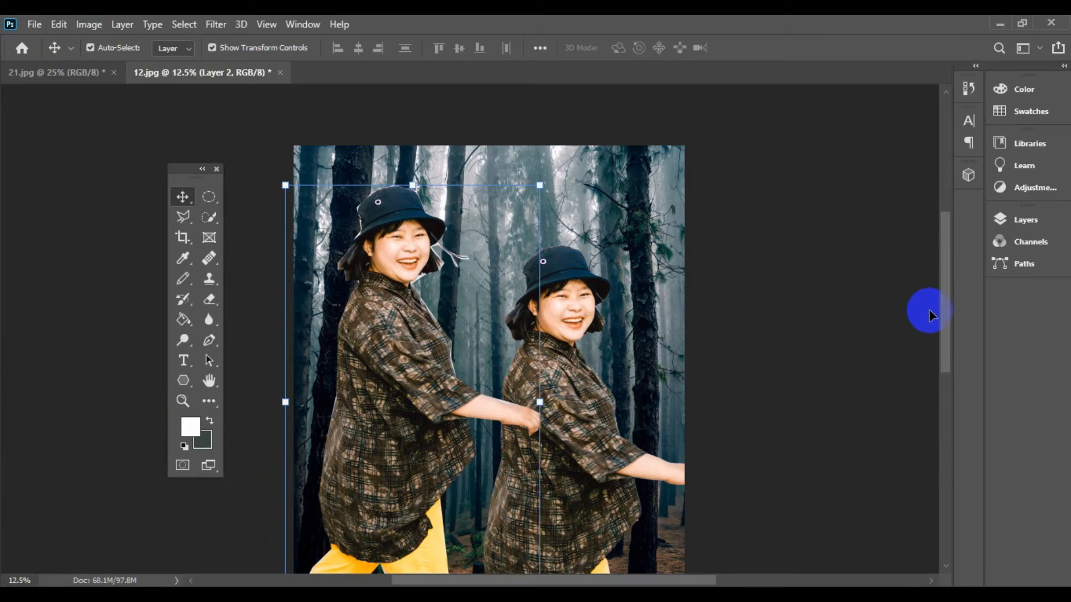
drag(949, 323, 949, 335)
drag(382, 319, 377, 368)
Choose the Lasso tool and remove the light-edged loose hair strands beside the face of the woman on the left
scroll(377, 368, up, 2)
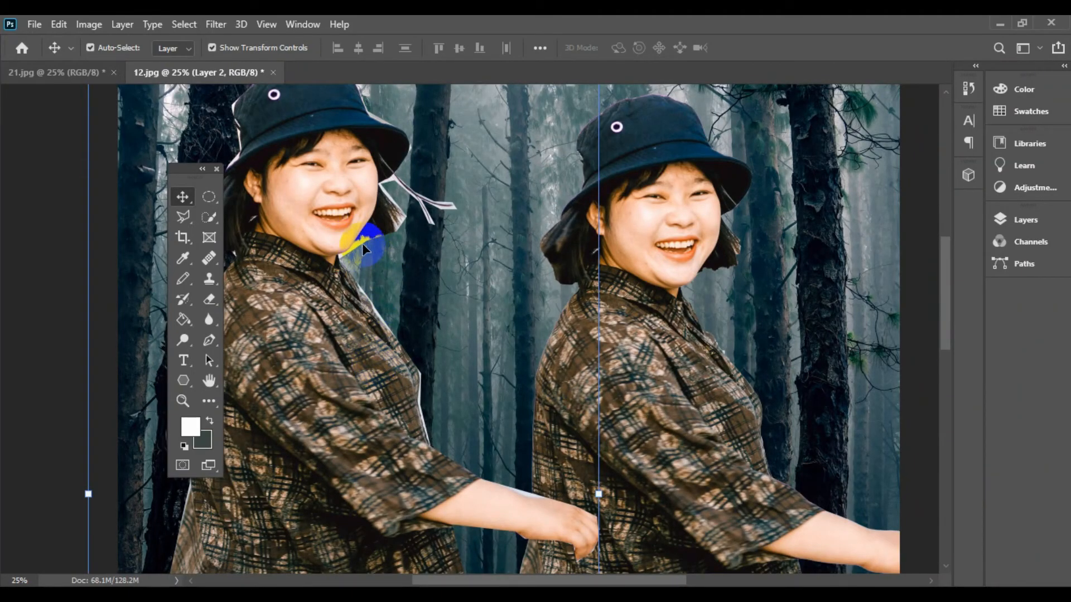
click(187, 217)
right_click(187, 217)
click(240, 219)
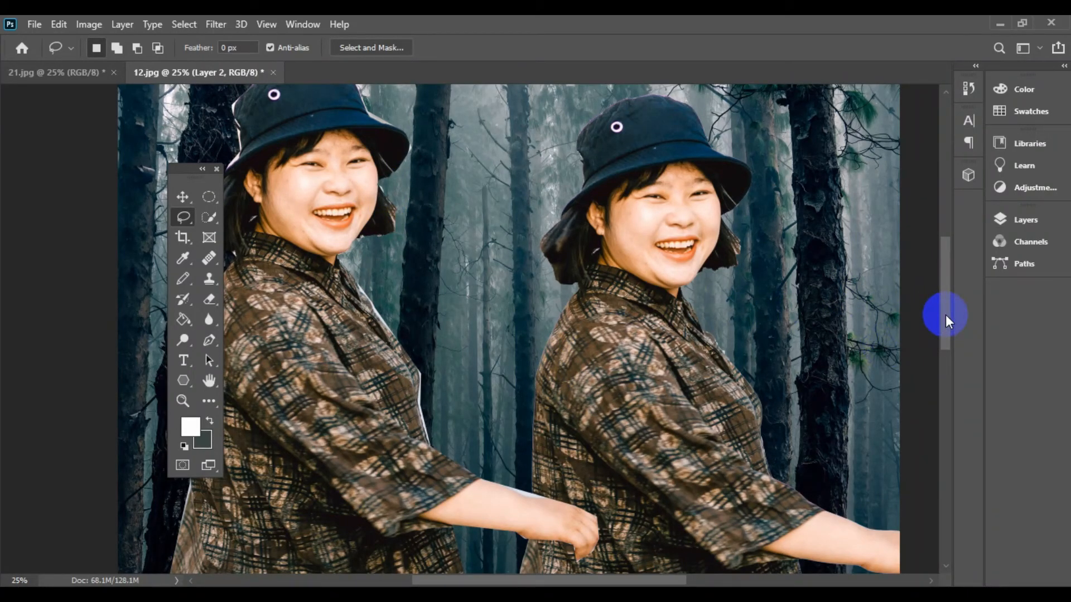
mouse_move(946, 321)
mouse_down()
mouse_move(944, 371)
mouse_move(963, 304)
mouse_up()
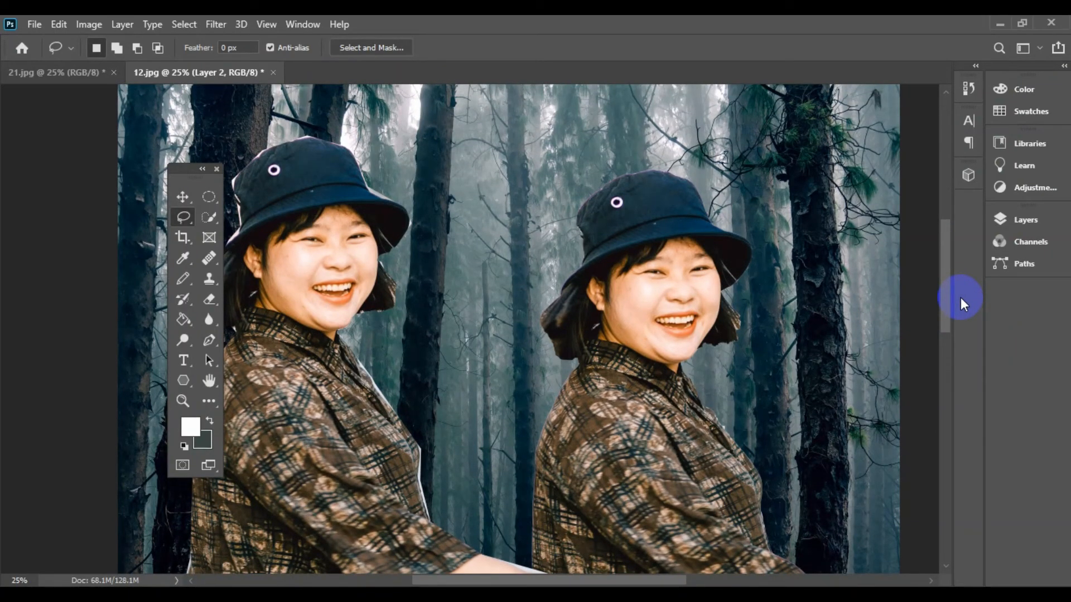